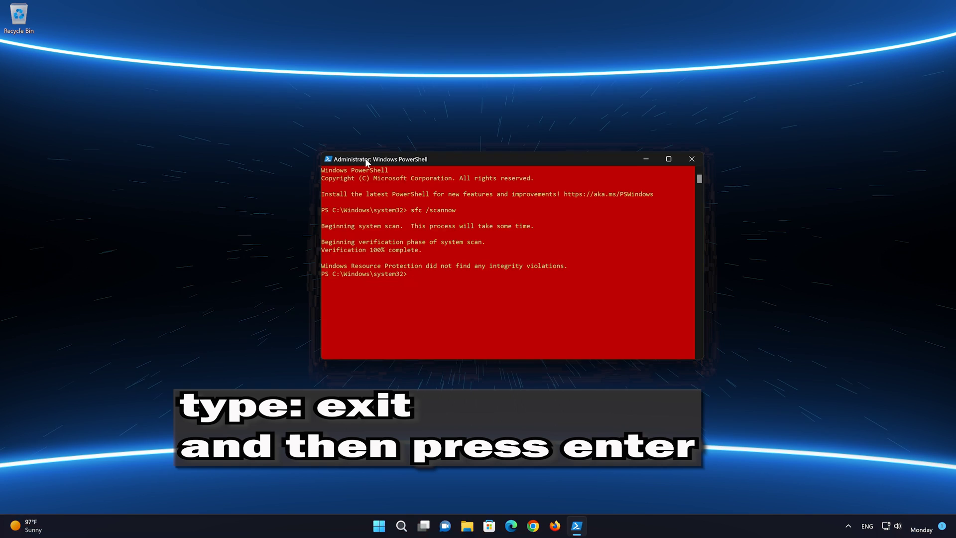
- End the administrator PowerShell session with the exit command
{"action": "type", "text": "xit"}
{"action": "key", "text": "Return"}
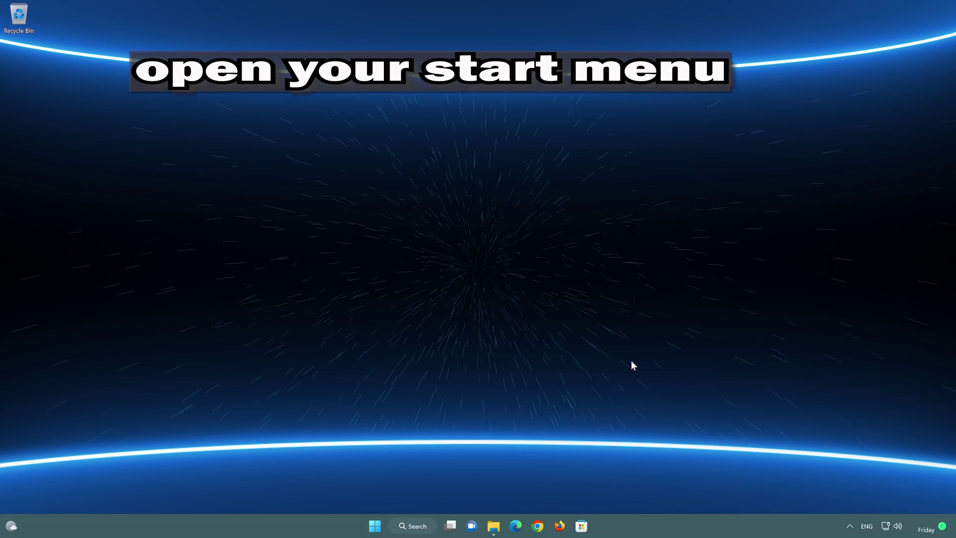
- Open the Other troubleshooters list within the System troubleshooting options in Windows Settings
{"action": "left_click", "coordinate": [375, 526]}
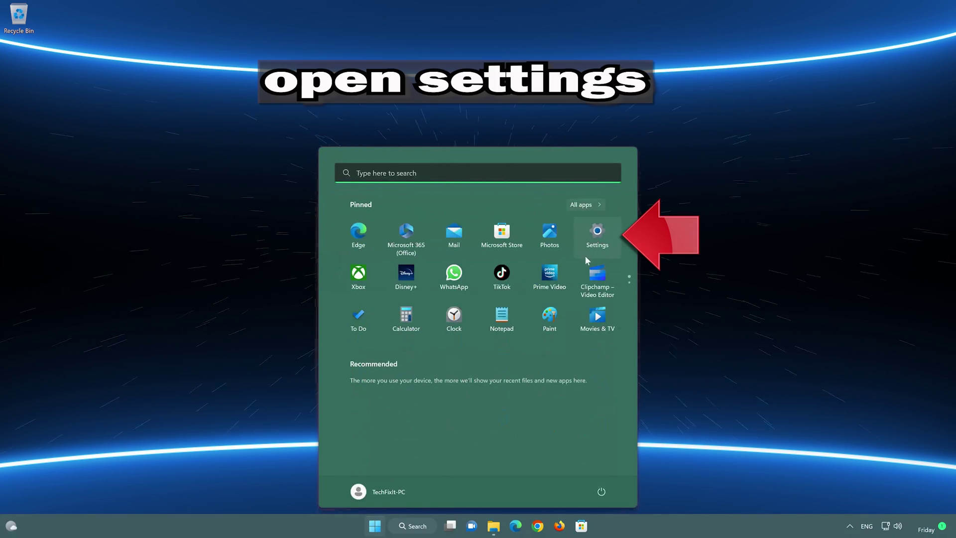
{"action": "left_click", "coordinate": [599, 240]}
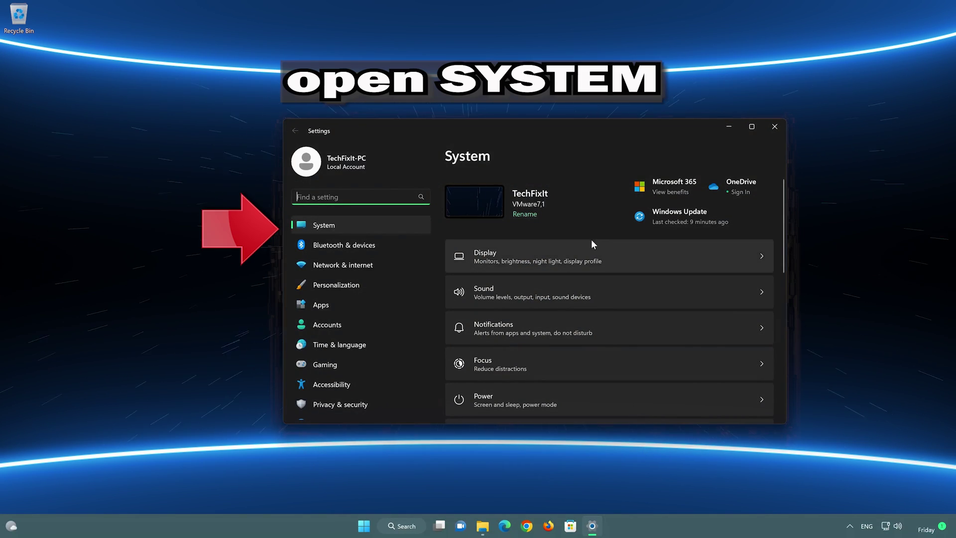
{"action": "left_click", "coordinate": [360, 225]}
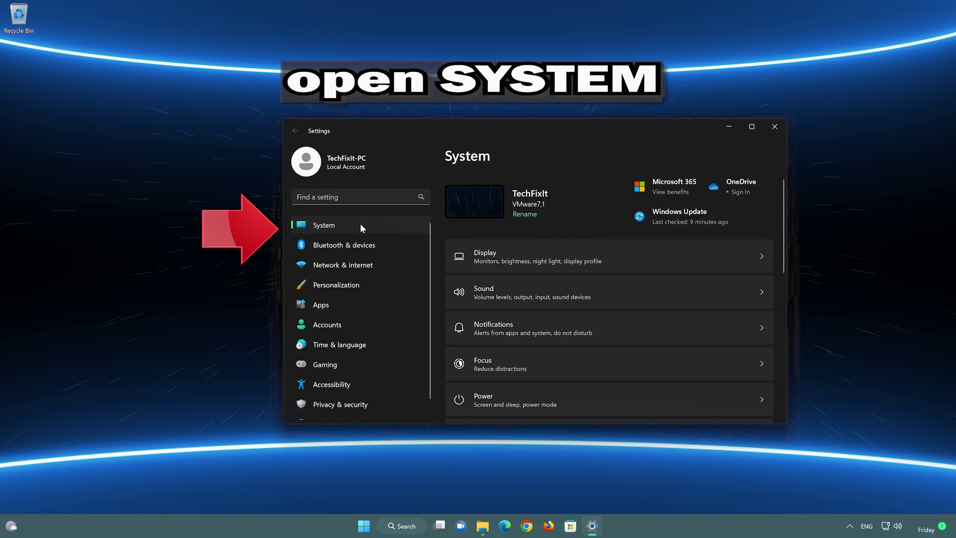
{"action": "scroll", "coordinate": [584, 289], "scroll_direction": "down", "scroll_amount": 4}
{"action": "scroll", "coordinate": [584, 291], "scroll_direction": "down", "scroll_amount": 3}
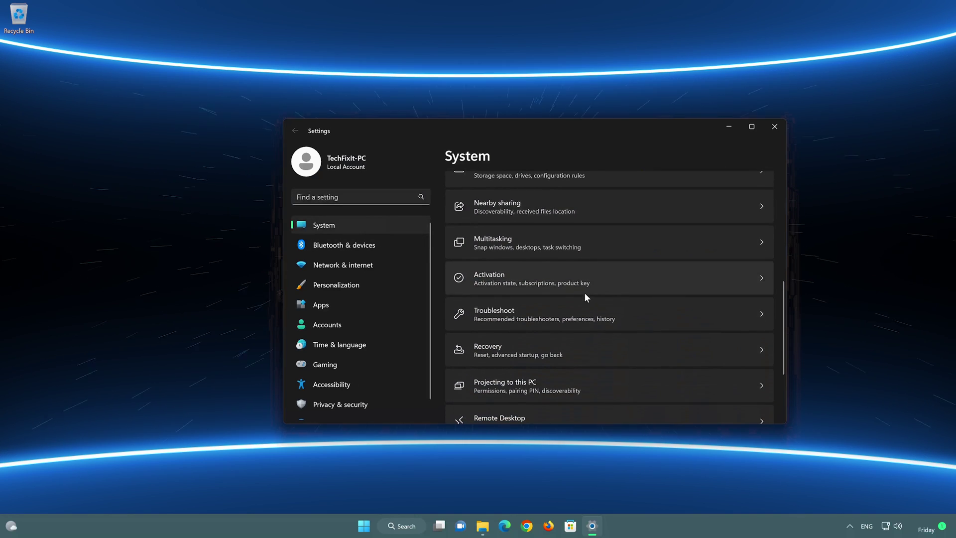
{"action": "left_click", "coordinate": [534, 319]}
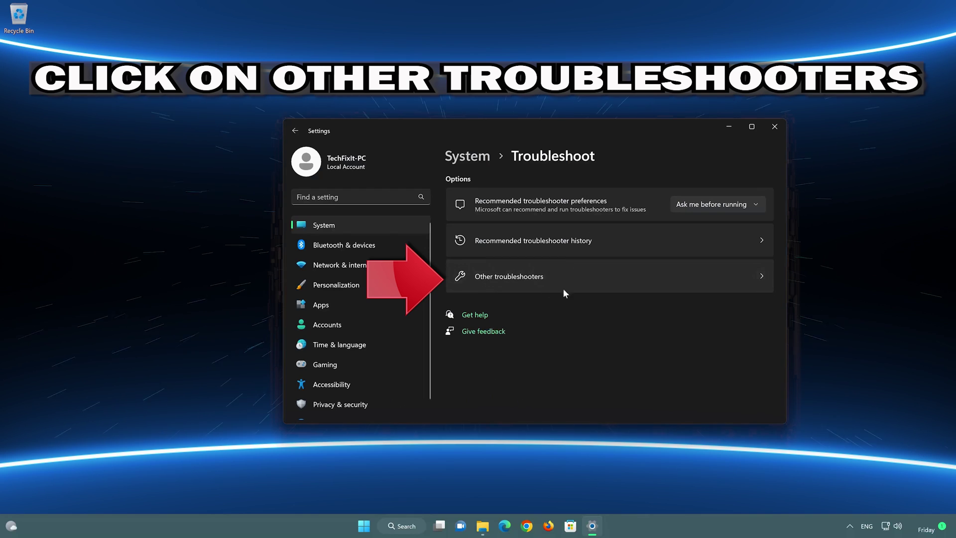
{"action": "left_click", "coordinate": [573, 276]}
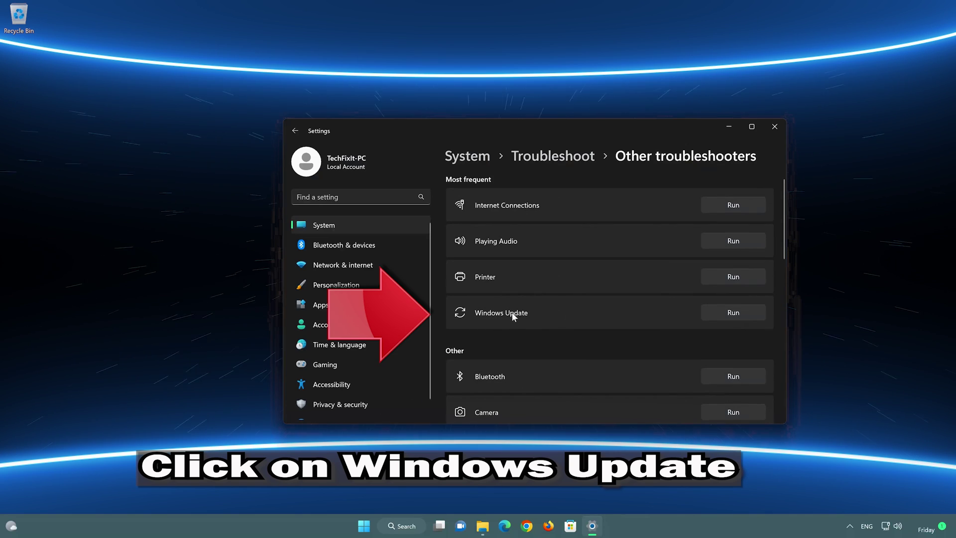
- Run the Windows Update troubleshooter and close the Settings window
{"action": "left_click", "coordinate": [733, 312]}
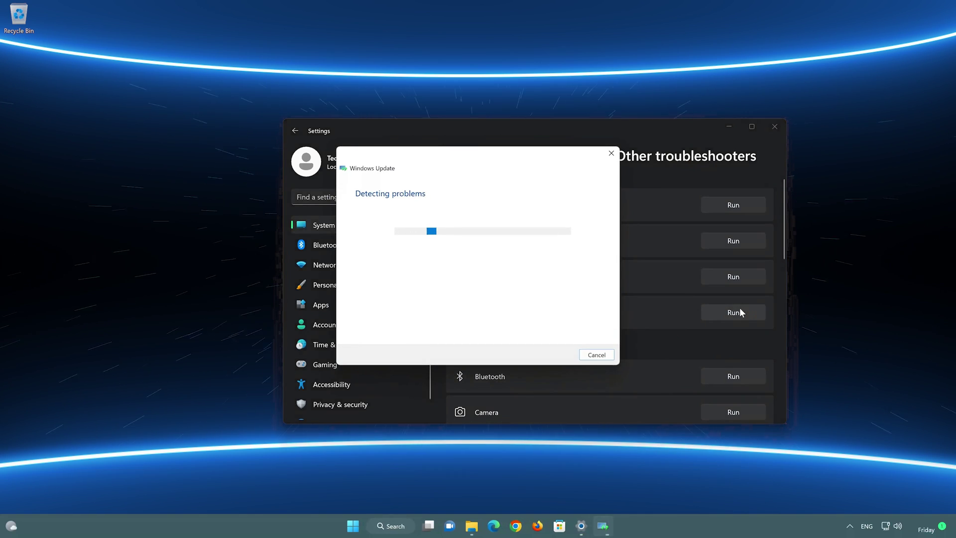
{"action": "left_click", "coordinate": [774, 127]}
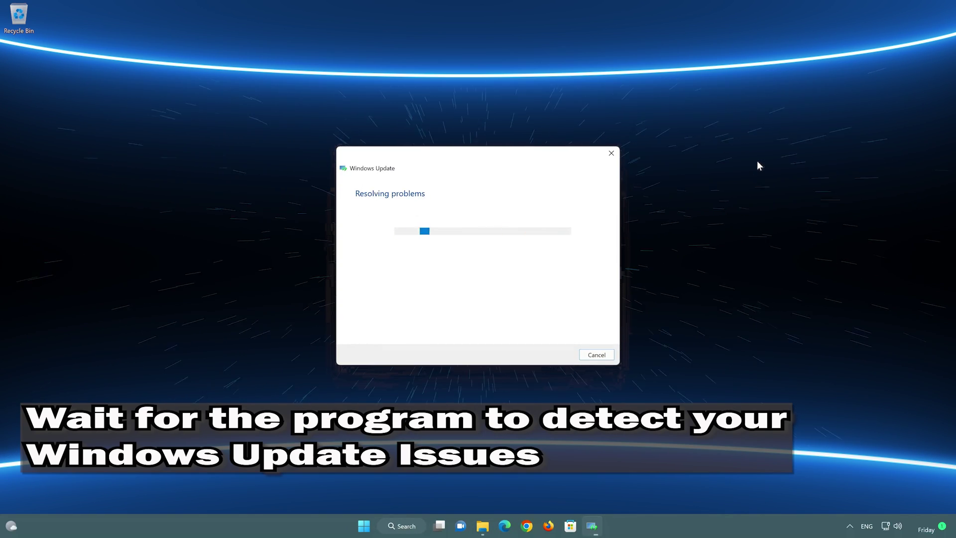
{"action": "left_click", "coordinate": [373, 313]}
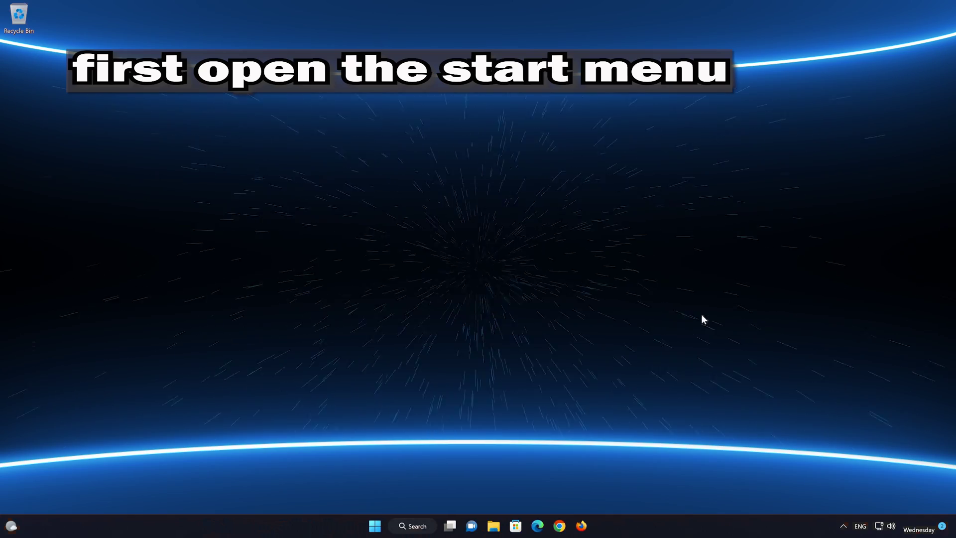
- Open the advanced options of Windows Update in Windows Settings
{"action": "left_click", "coordinate": [374, 525]}
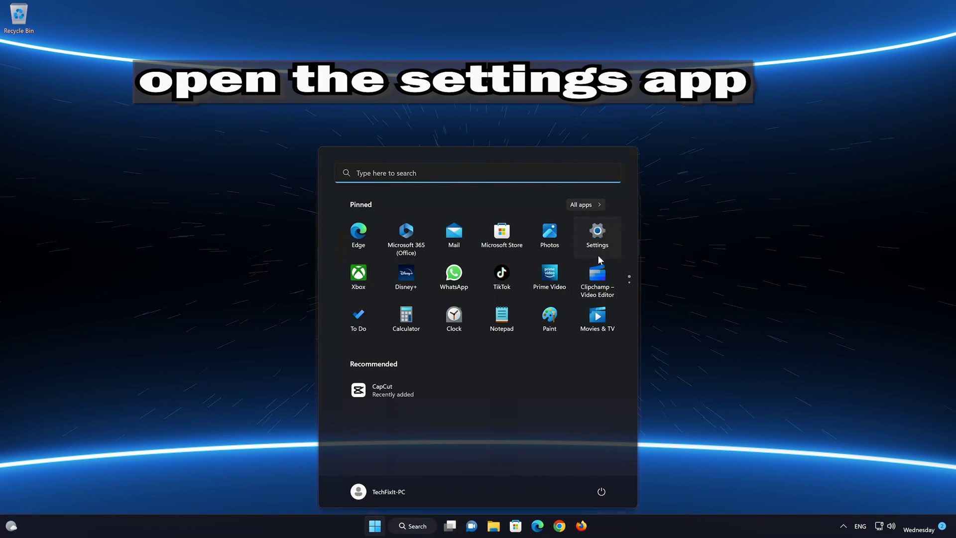
{"action": "left_click", "coordinate": [599, 234]}
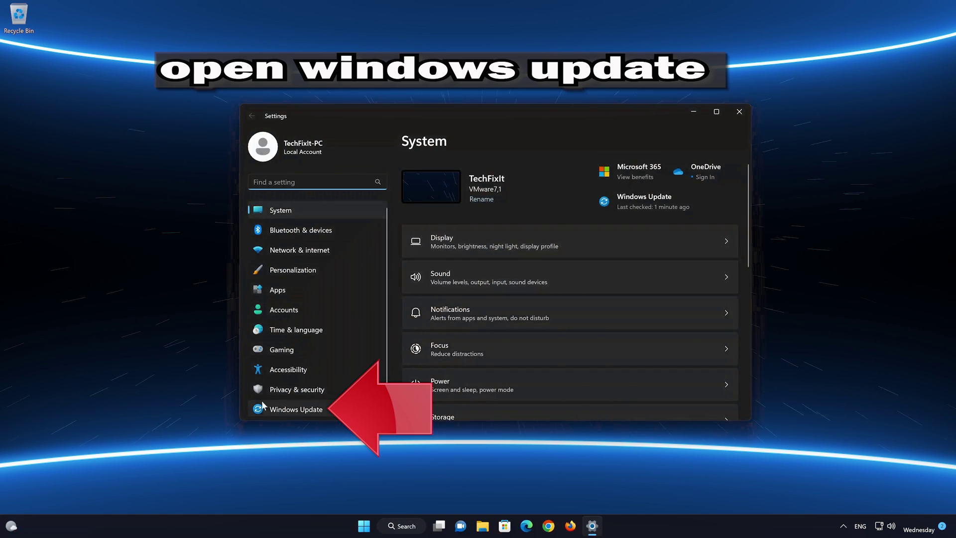
{"action": "left_click", "coordinate": [319, 409]}
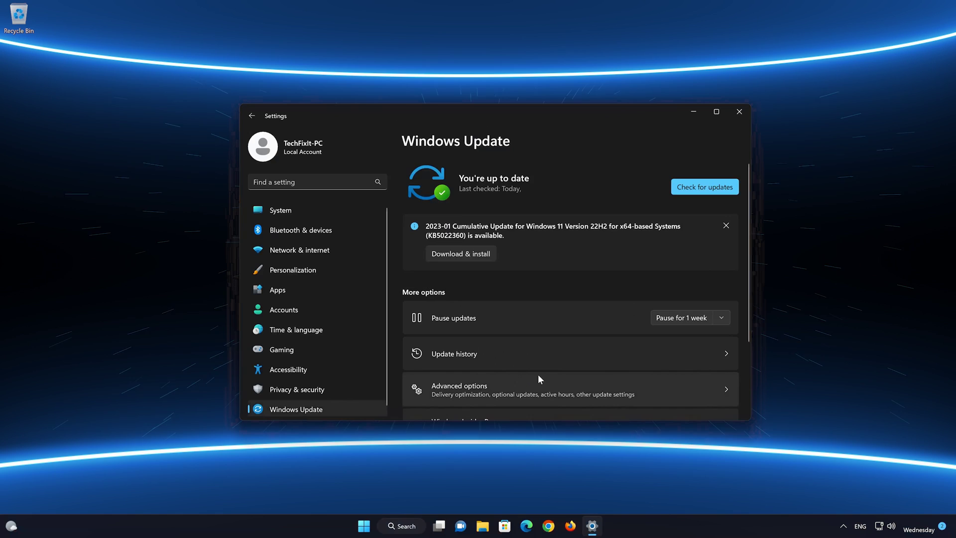
{"action": "scroll", "coordinate": [537, 374], "scroll_direction": "down", "scroll_amount": 3}
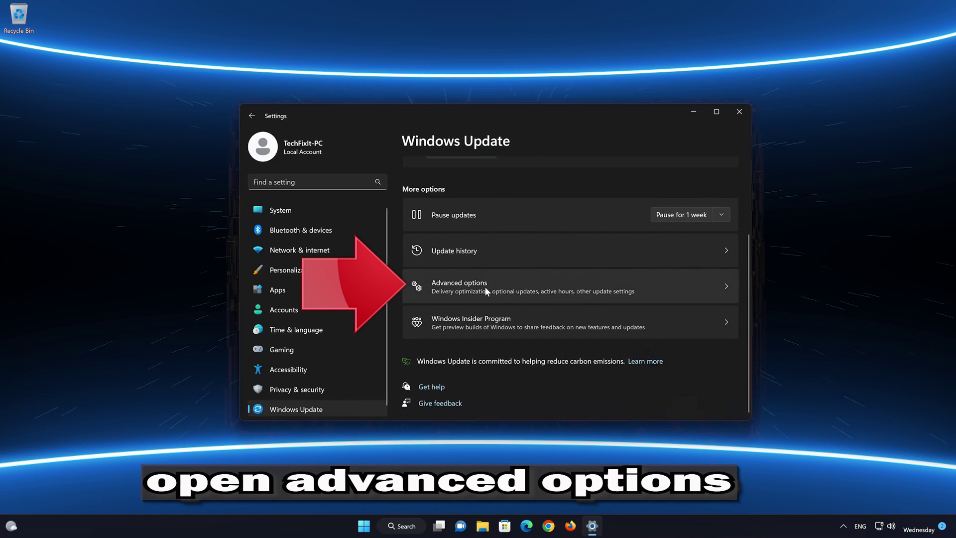
{"action": "left_click", "coordinate": [485, 286]}
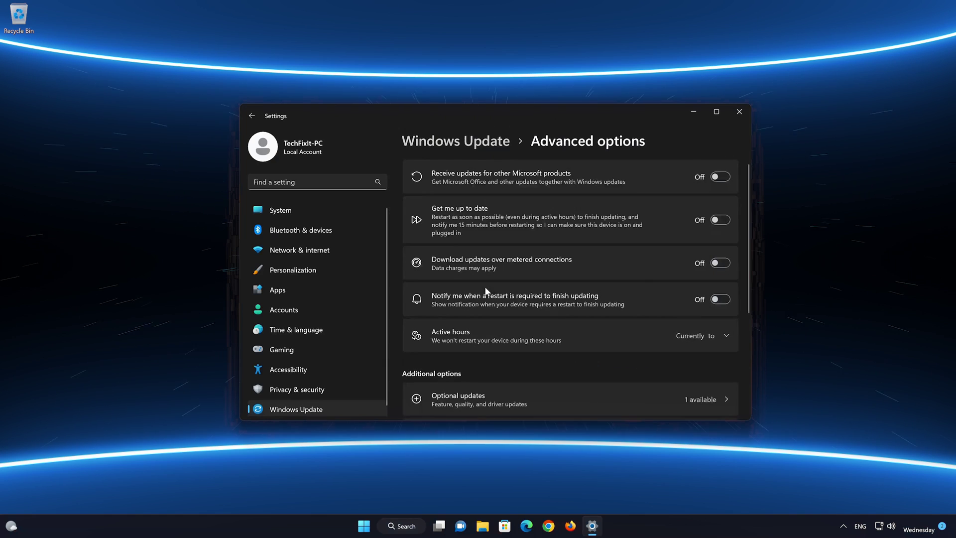
- Open the Recovery options and restart the PC into advanced startup, confirming the restart
{"action": "scroll", "coordinate": [485, 290], "scroll_direction": "down", "scroll_amount": 4}
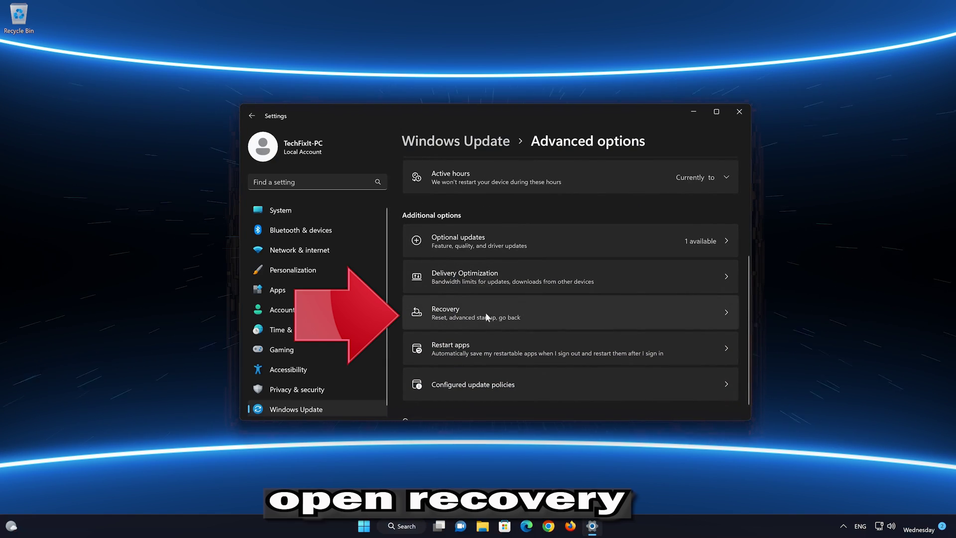
{"action": "left_click", "coordinate": [485, 309]}
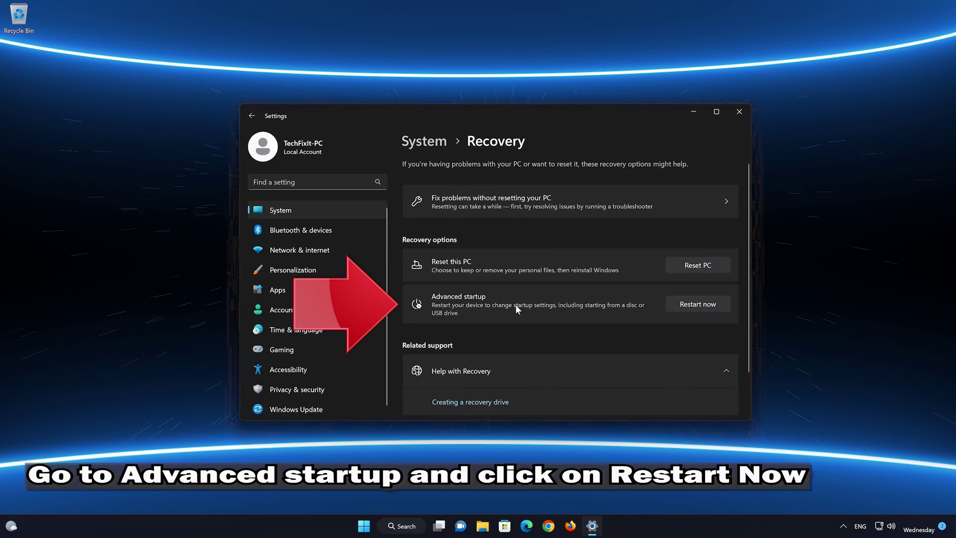
{"action": "left_click", "coordinate": [698, 304]}
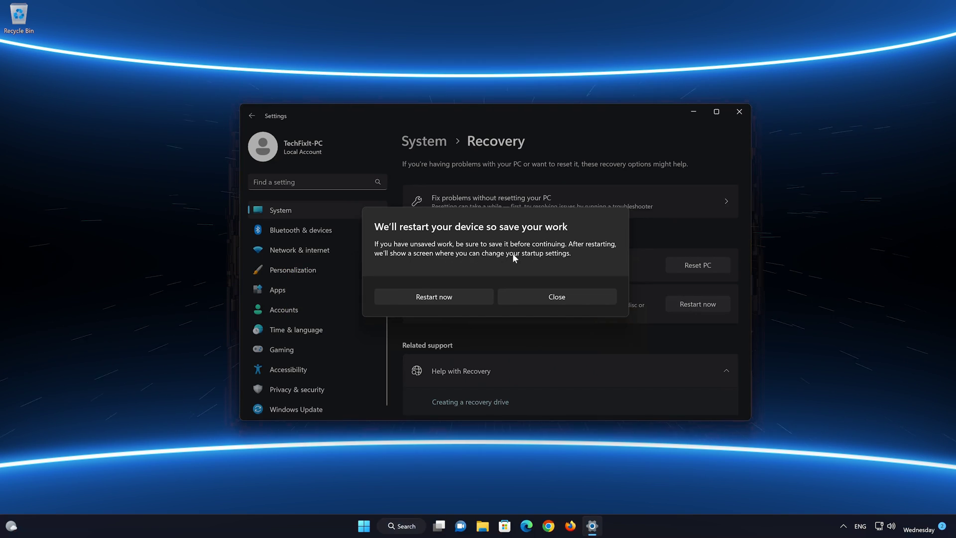
{"action": "left_click", "coordinate": [456, 294]}
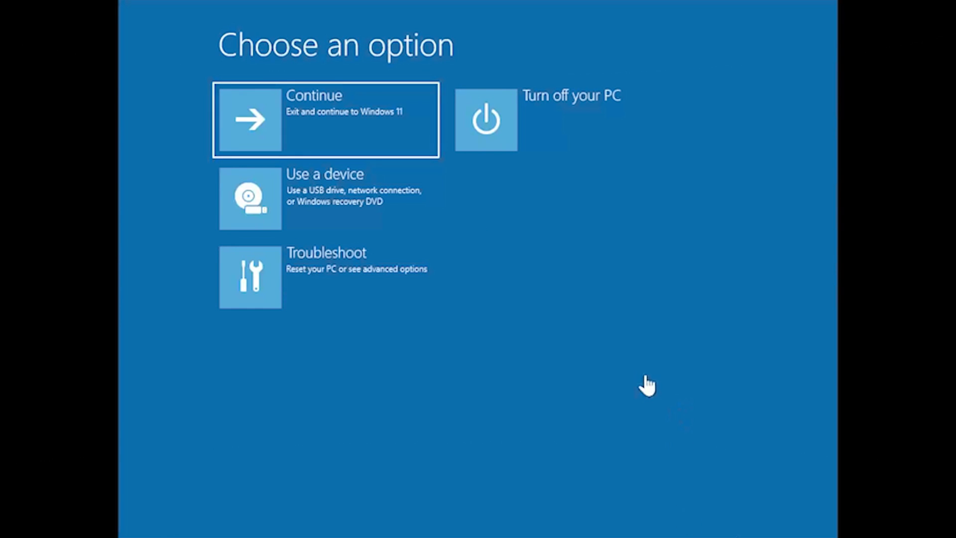
- Restart through Startup Settings in the advanced troubleshooting options and boot with Enable Safe Mode
{"action": "left_click", "coordinate": [267, 295]}
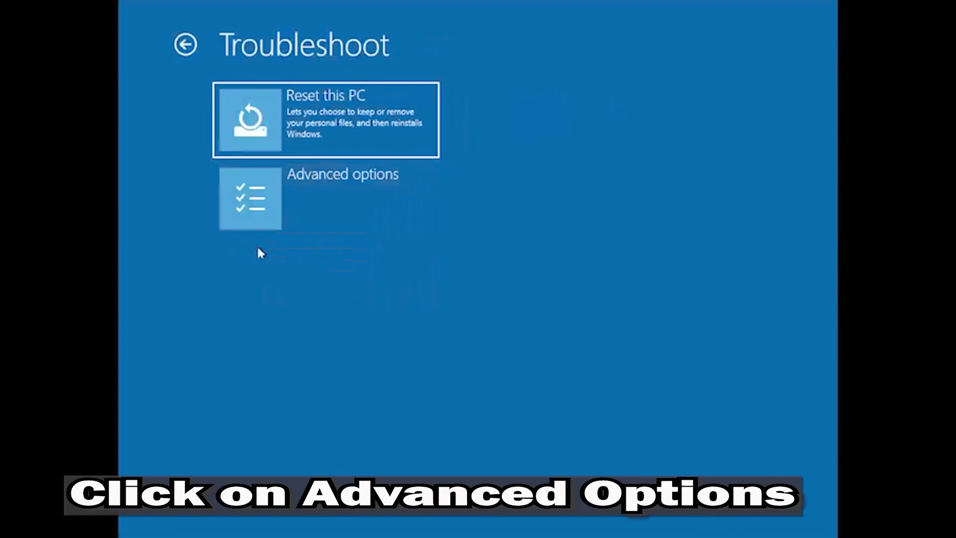
{"action": "left_click", "coordinate": [348, 202]}
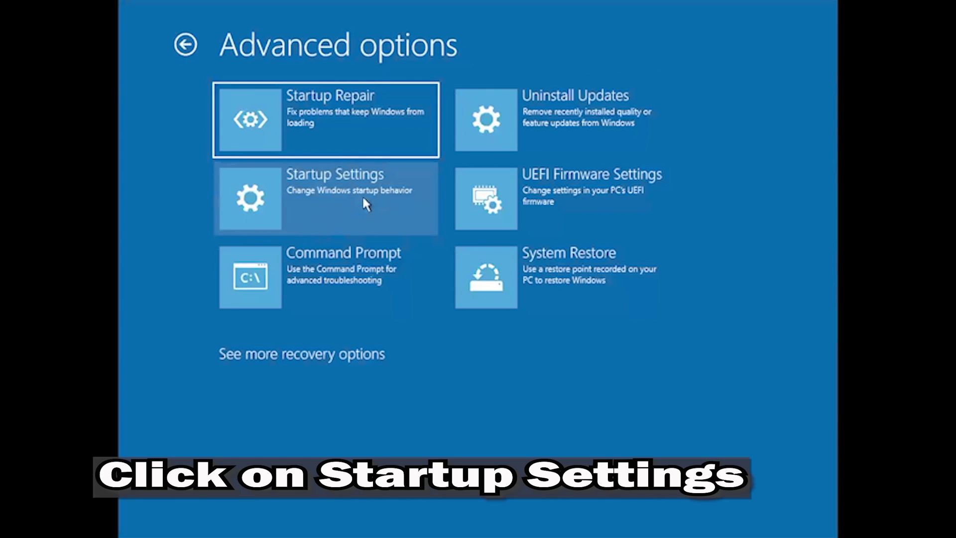
{"action": "left_click", "coordinate": [362, 199]}
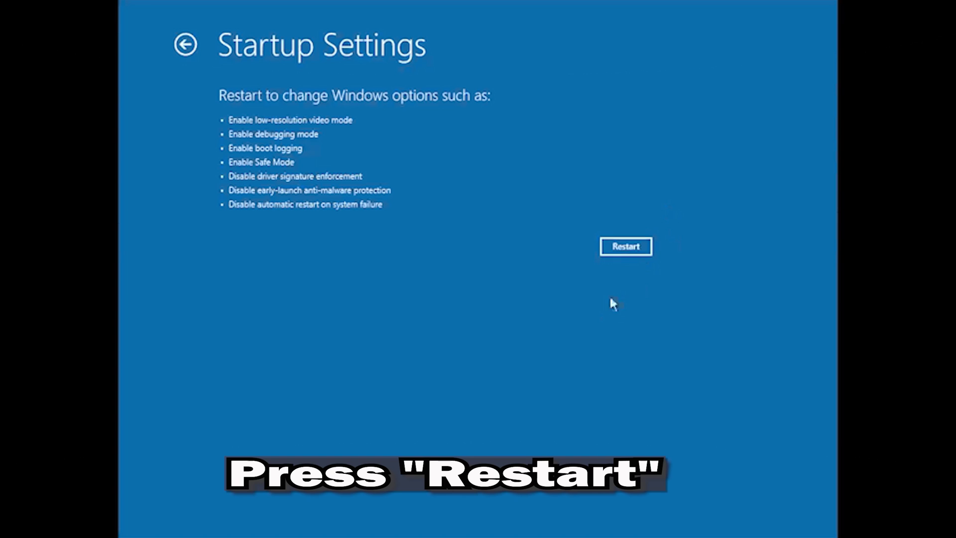
{"action": "left_click", "coordinate": [626, 246]}
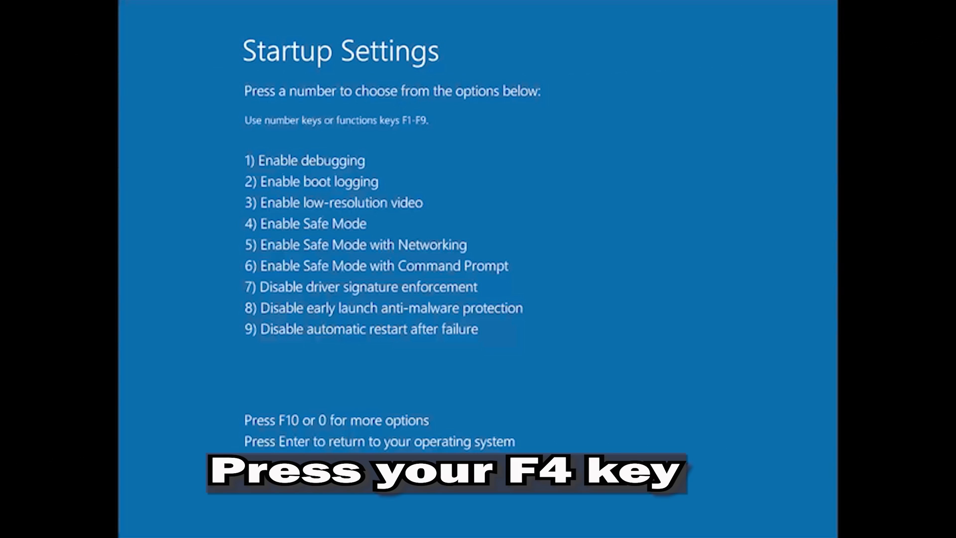
{"action": "key", "text": "F4"}
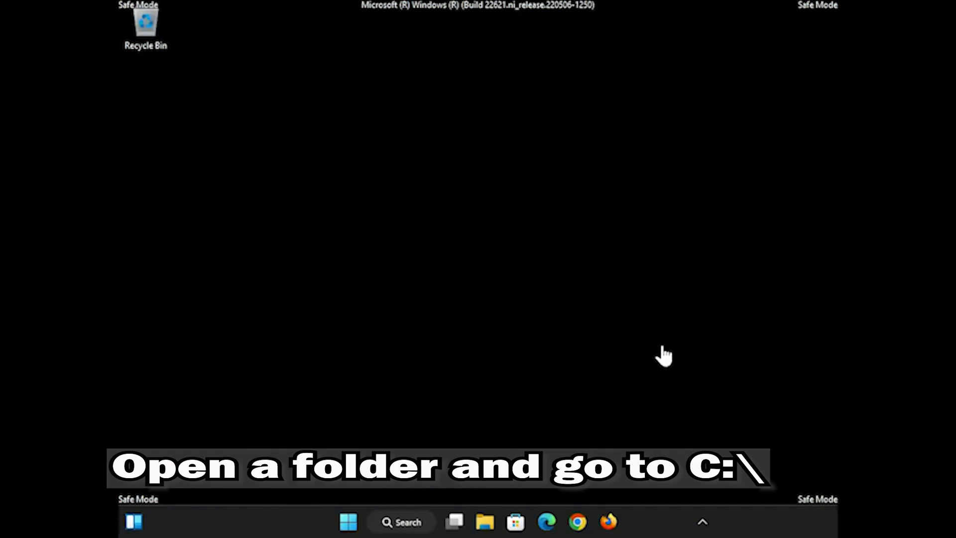
- Switch to File Explorer and open the Windows folder on Local Disk (C:)
{"action": "left_click", "coordinate": [485, 522]}
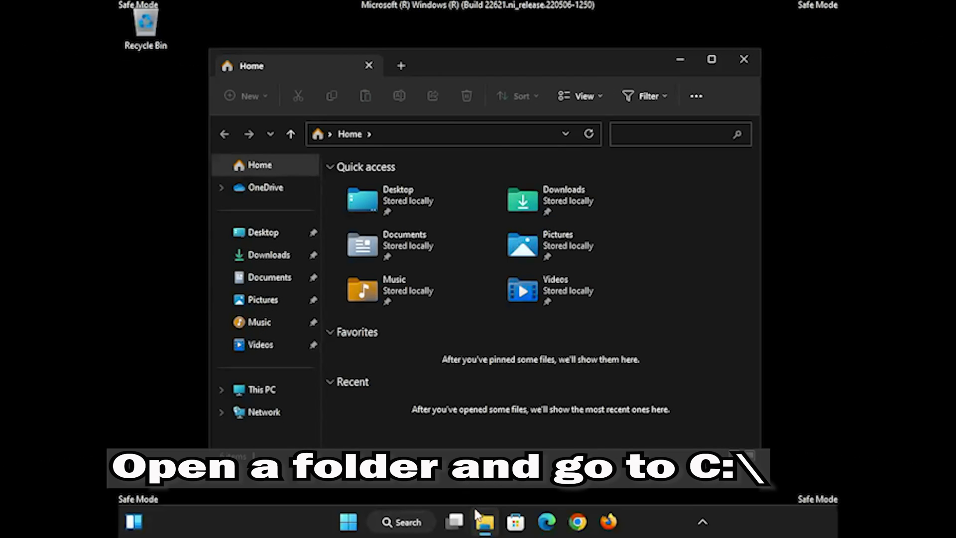
{"action": "left_click", "coordinate": [221, 390]}
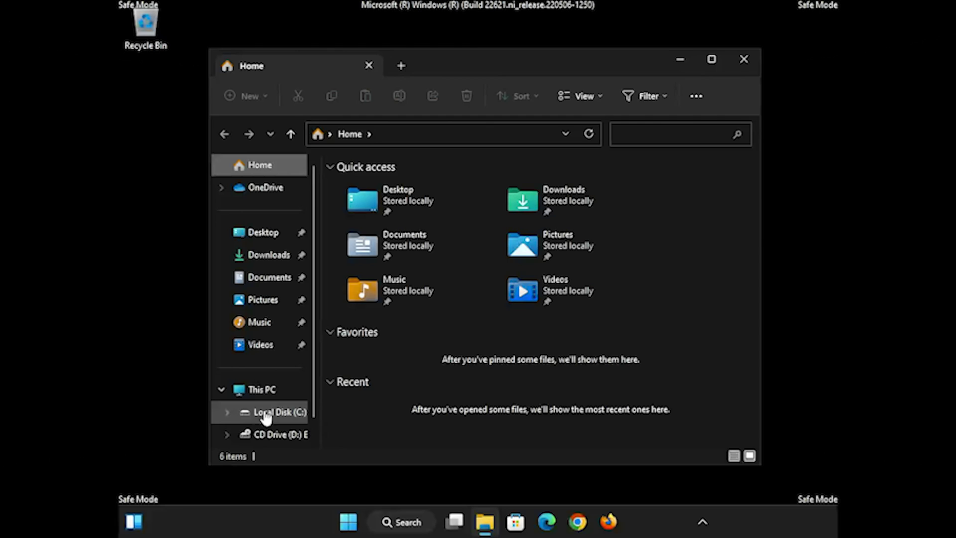
{"action": "left_click", "coordinate": [283, 412]}
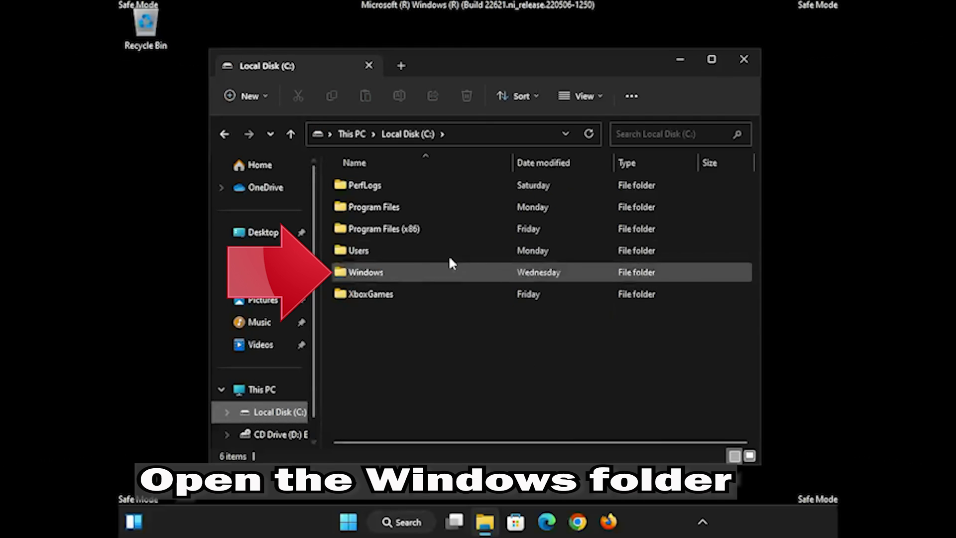
{"action": "double_click", "coordinate": [391, 272]}
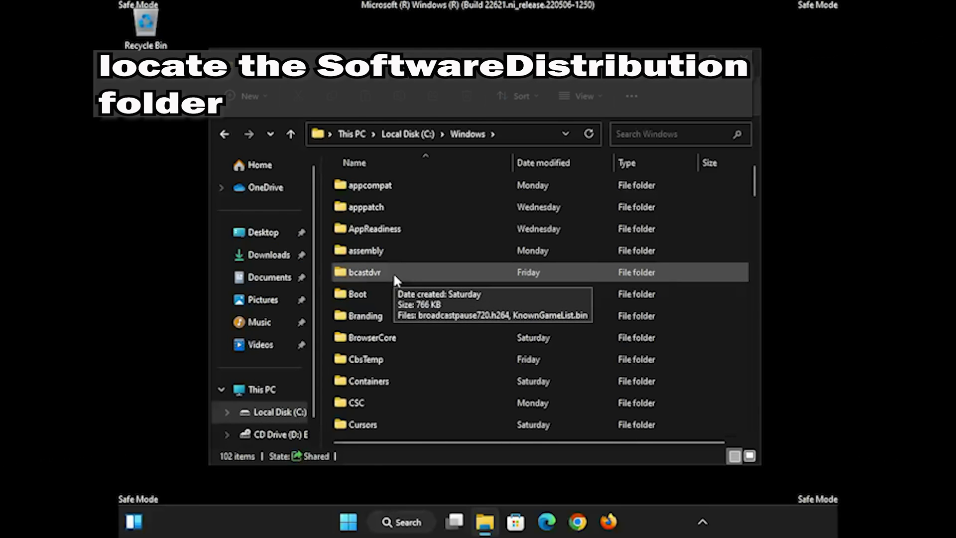
- Delete the SoftwareDistribution folder from C:\Windows
{"action": "scroll", "coordinate": [393, 273], "scroll_direction": "down", "scroll_amount": 5}
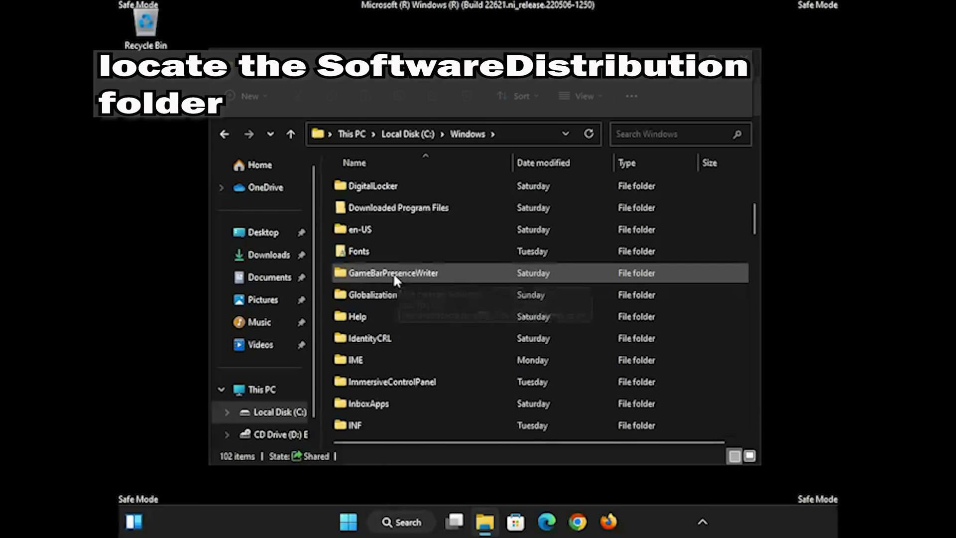
{"action": "scroll", "coordinate": [392, 272], "scroll_direction": "down", "scroll_amount": 3}
{"action": "scroll", "coordinate": [393, 273], "scroll_direction": "down", "scroll_amount": 8}
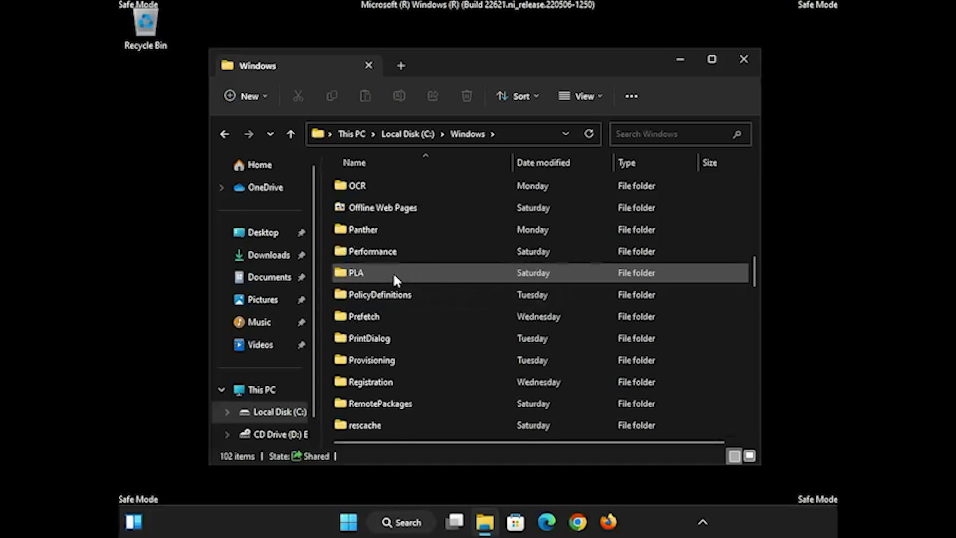
{"action": "scroll", "coordinate": [393, 273], "scroll_direction": "down", "scroll_amount": 1}
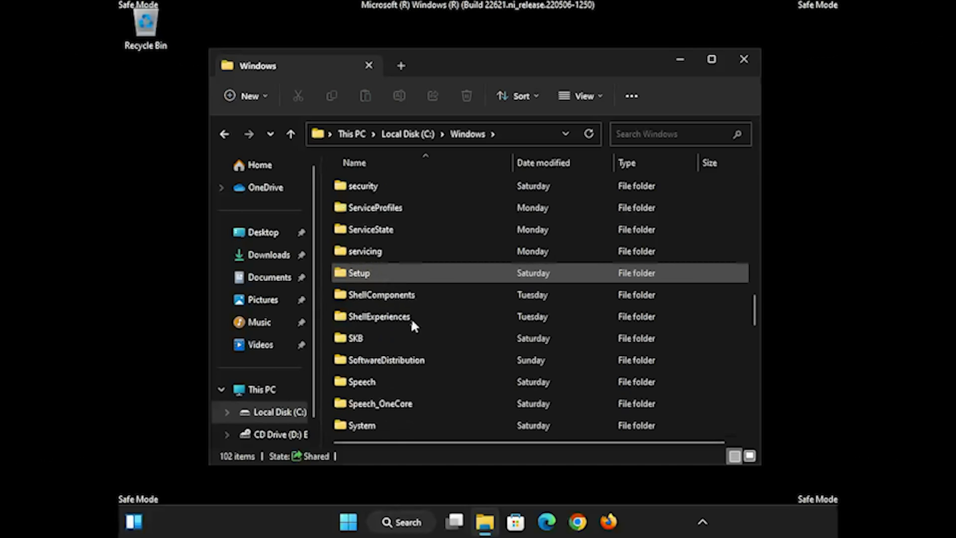
{"action": "left_click", "coordinate": [449, 360]}
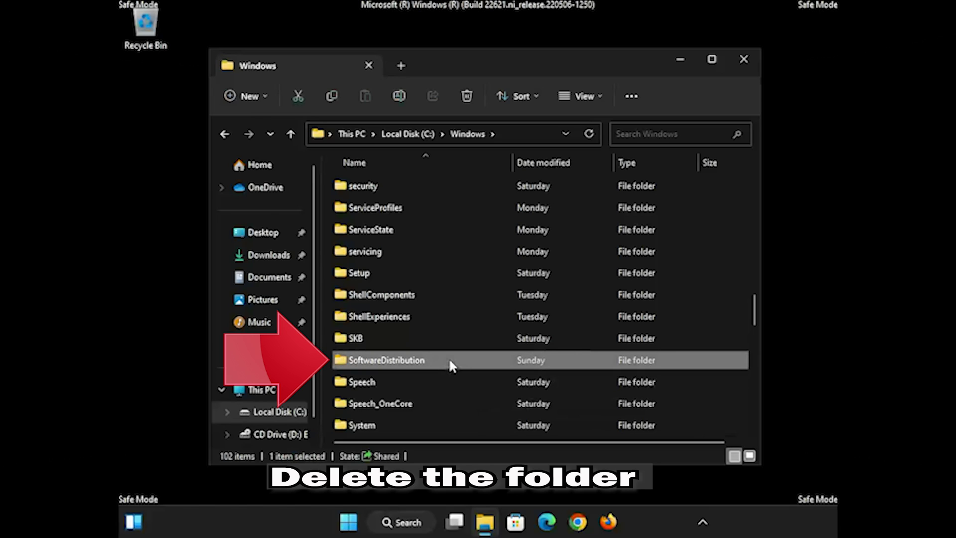
{"action": "right_click", "coordinate": [449, 366]}
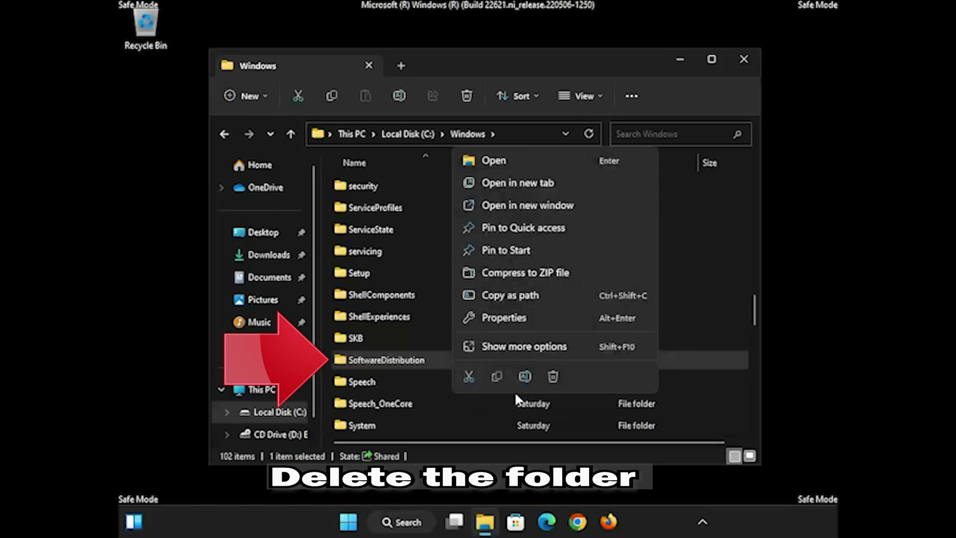
{"action": "left_click", "coordinate": [552, 375]}
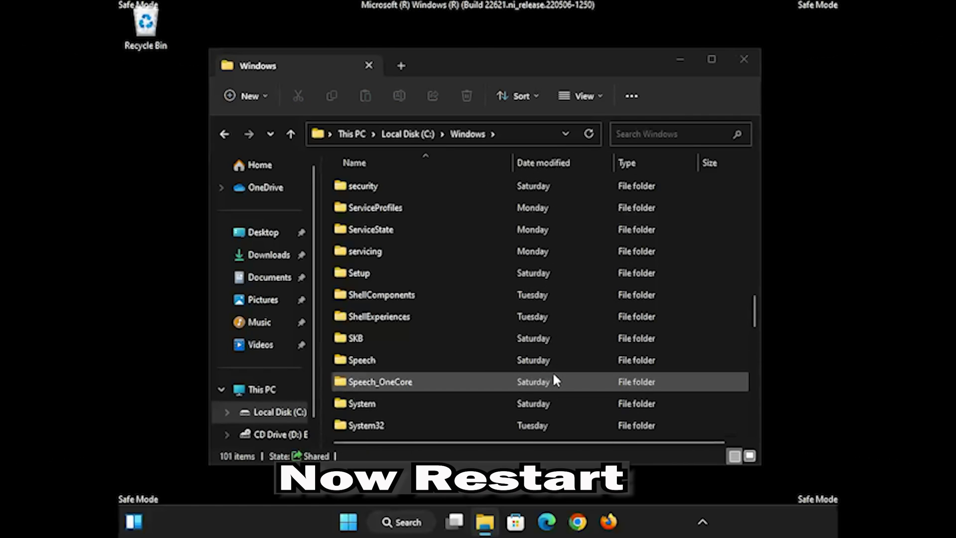
- Close the Windows folder window and empty the Recycle Bin, confirming permanent deletion of the SoftwareDistribution folder
{"action": "left_click", "coordinate": [742, 65]}
{"action": "right_click", "coordinate": [141, 31]}
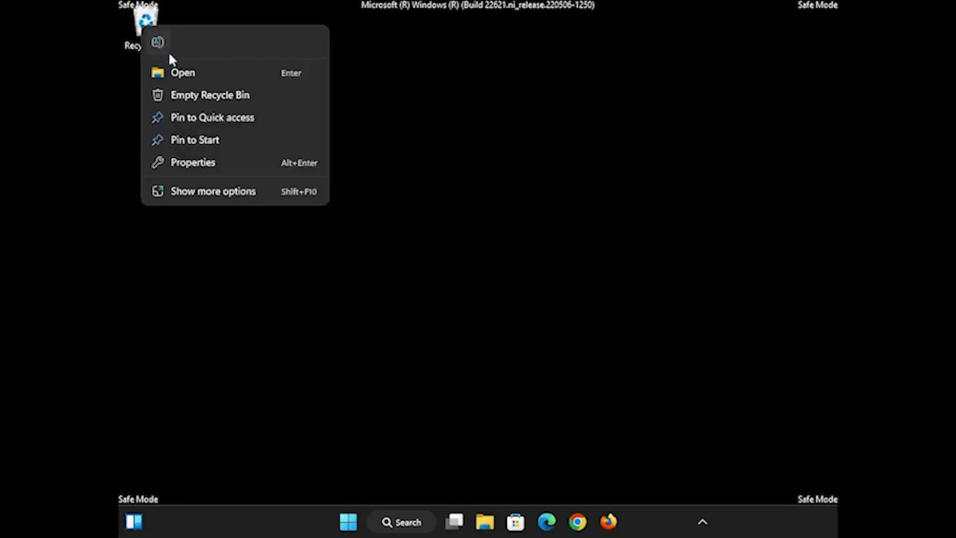
{"action": "left_click", "coordinate": [384, 195]}
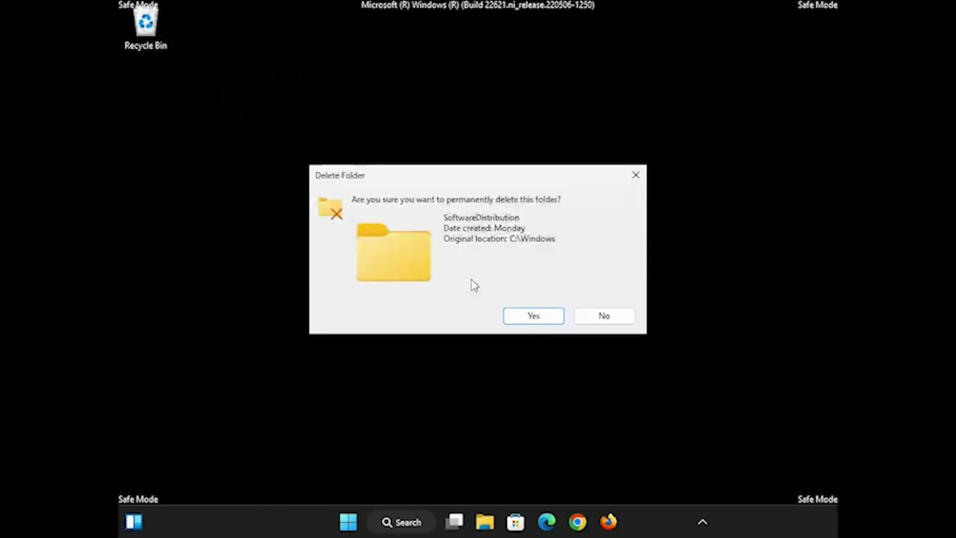
{"action": "left_click", "coordinate": [533, 317]}
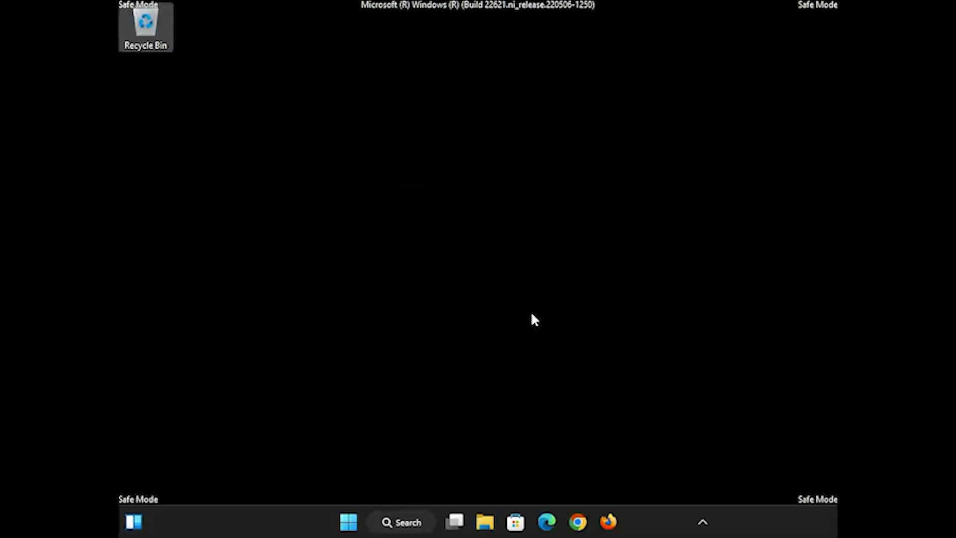
- Restart the PC to leave Safe Mode
{"action": "left_click", "coordinate": [348, 523]}
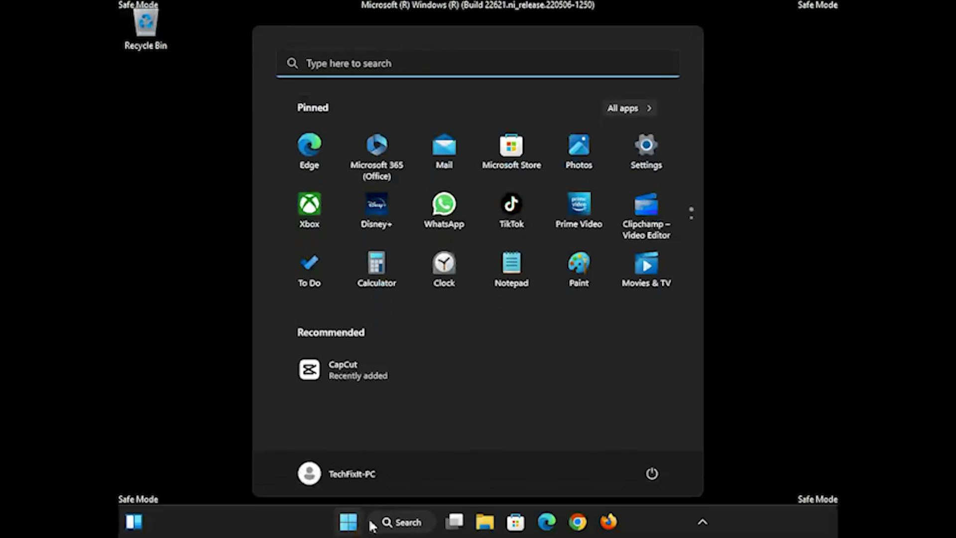
{"action": "left_click", "coordinate": [649, 473]}
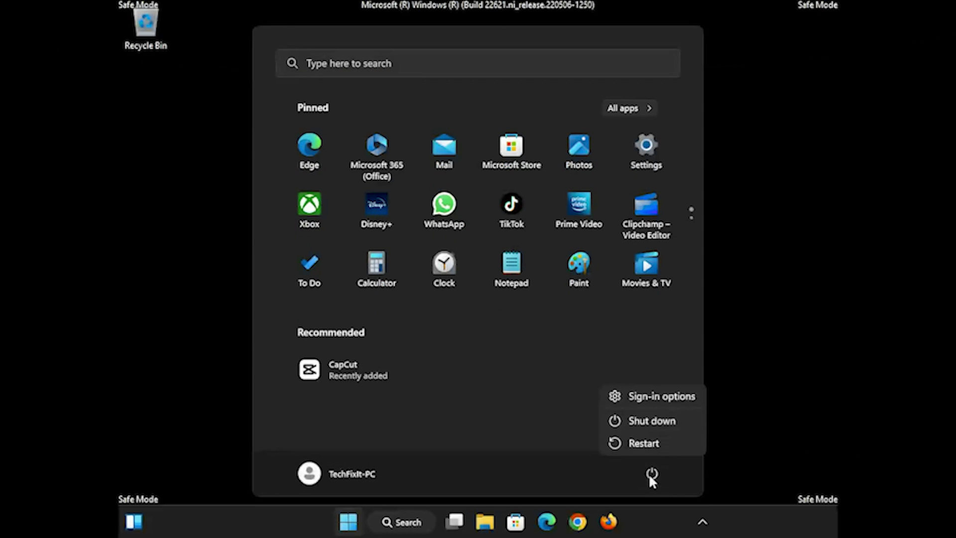
{"action": "left_click", "coordinate": [644, 443]}
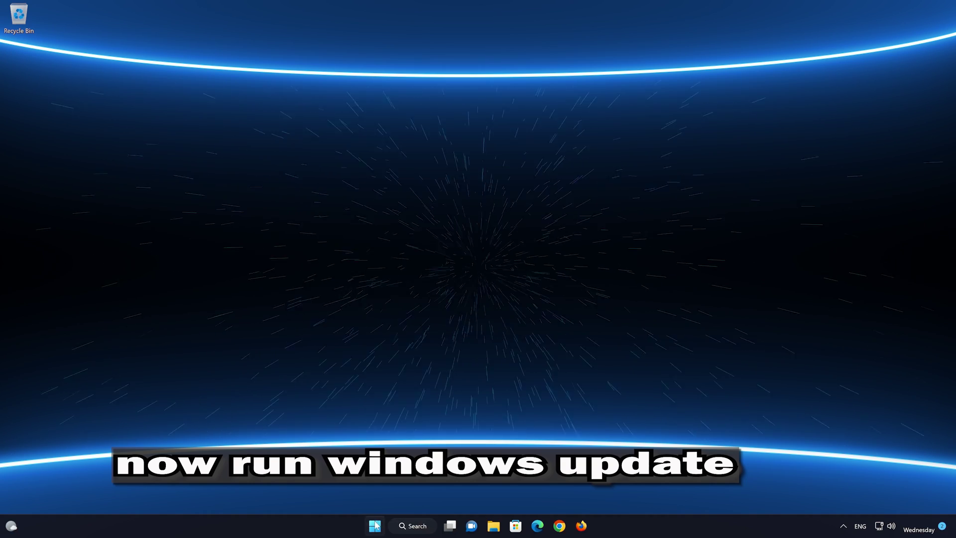
- Check for updates on the Windows Update page in Settings, and close Settings
{"action": "left_click", "coordinate": [375, 525]}
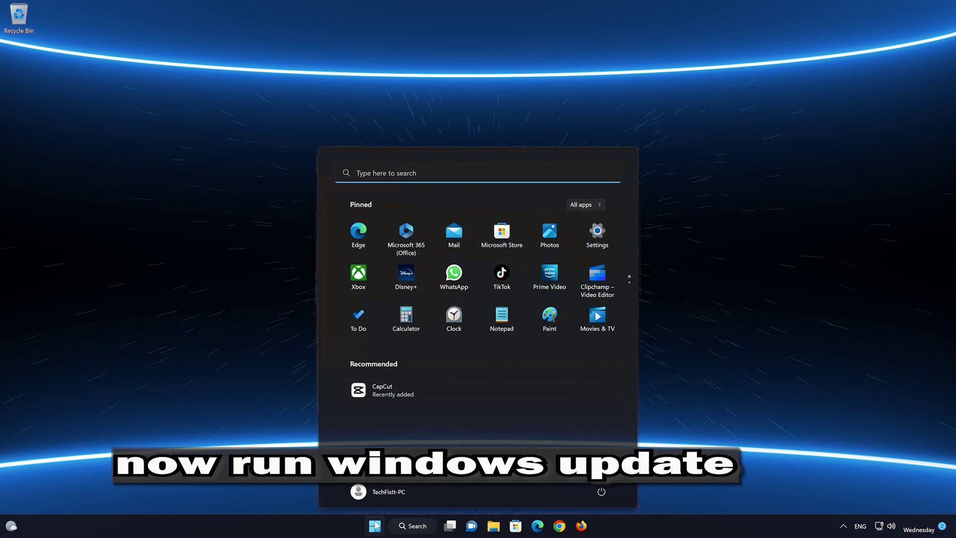
{"action": "left_click", "coordinate": [584, 243]}
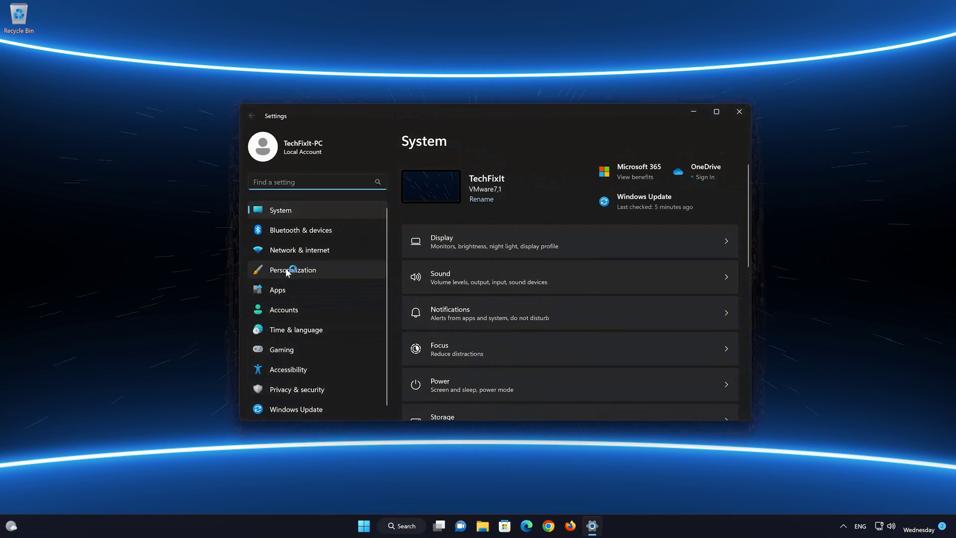
{"action": "left_click", "coordinate": [312, 407]}
{"action": "left_click", "coordinate": [701, 187]}
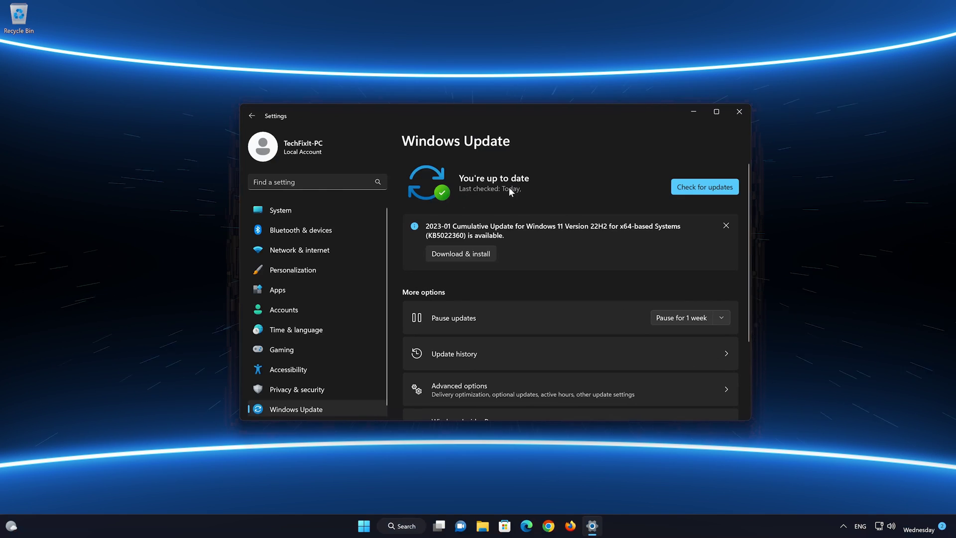
{"action": "left_click", "coordinate": [739, 112]}
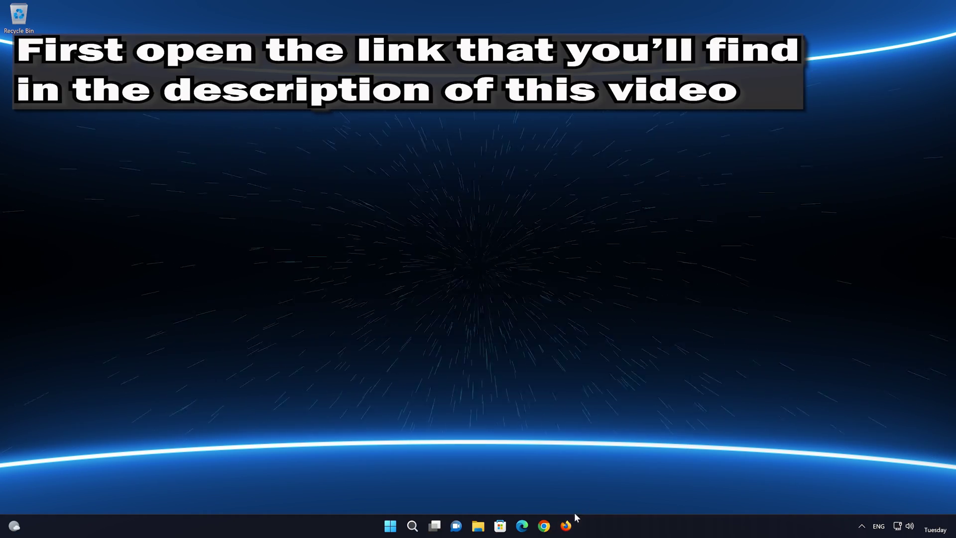
- Switch to Firefox, open microsoft.com/software-download/windows11, and download the Create Windows 11 Installation Media tool, closing the browser when done
{"action": "left_click", "coordinate": [568, 525]}
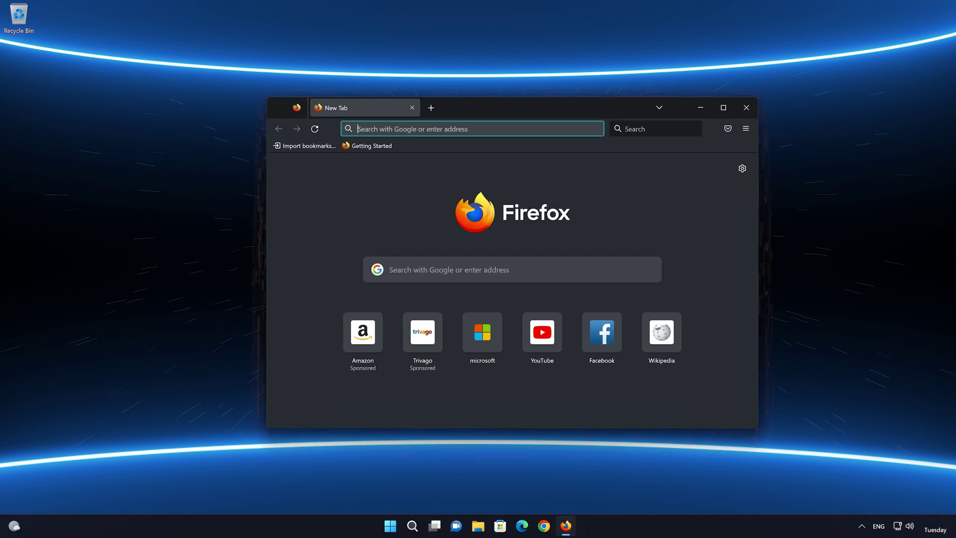
{"action": "right_click", "coordinate": [447, 129]}
{"action": "left_click", "coordinate": [474, 214]}
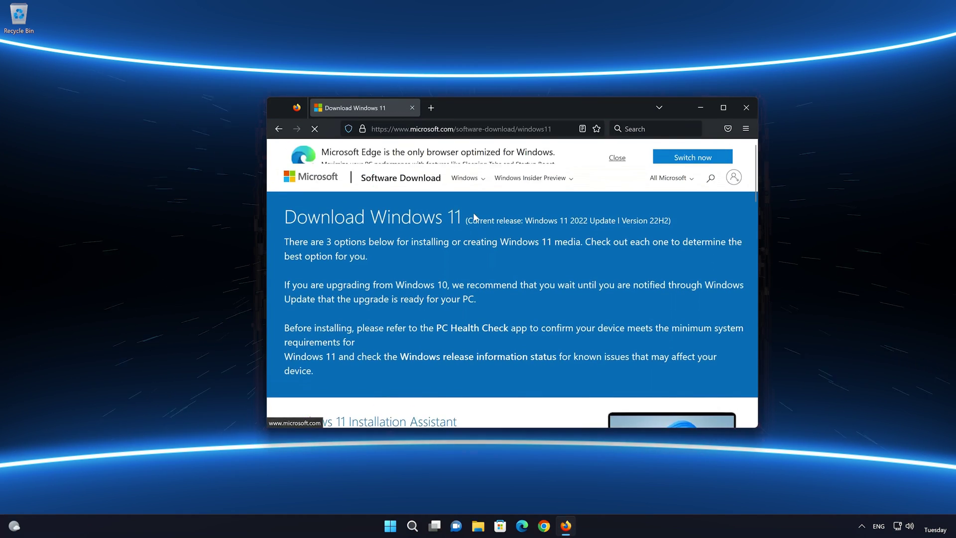
{"action": "scroll", "coordinate": [476, 217], "scroll_direction": "down", "scroll_amount": 10}
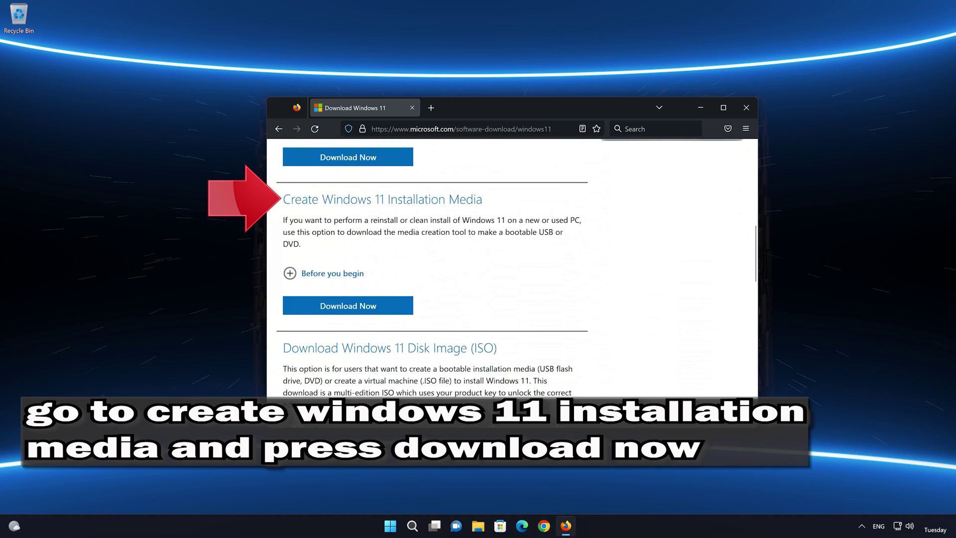
{"action": "left_click", "coordinate": [364, 309]}
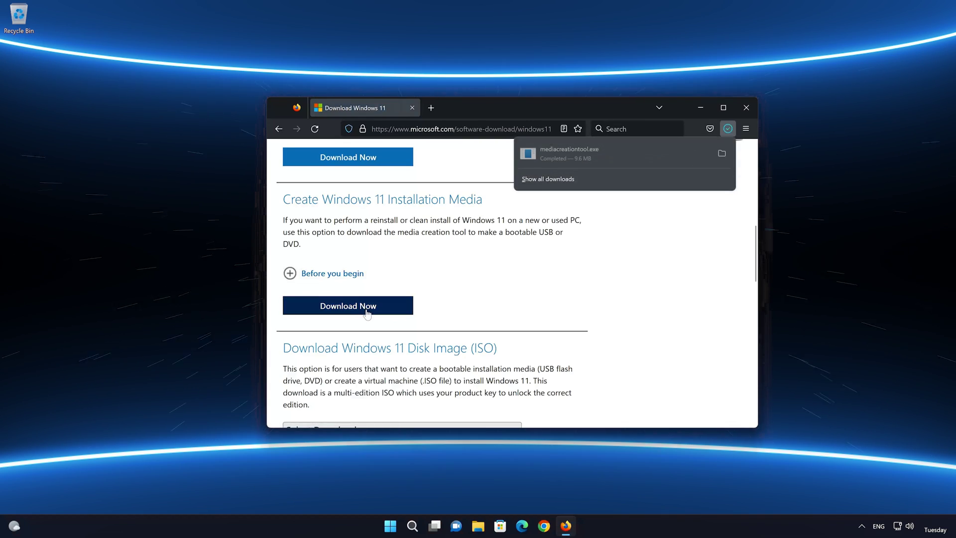
{"action": "left_click", "coordinate": [745, 108]}
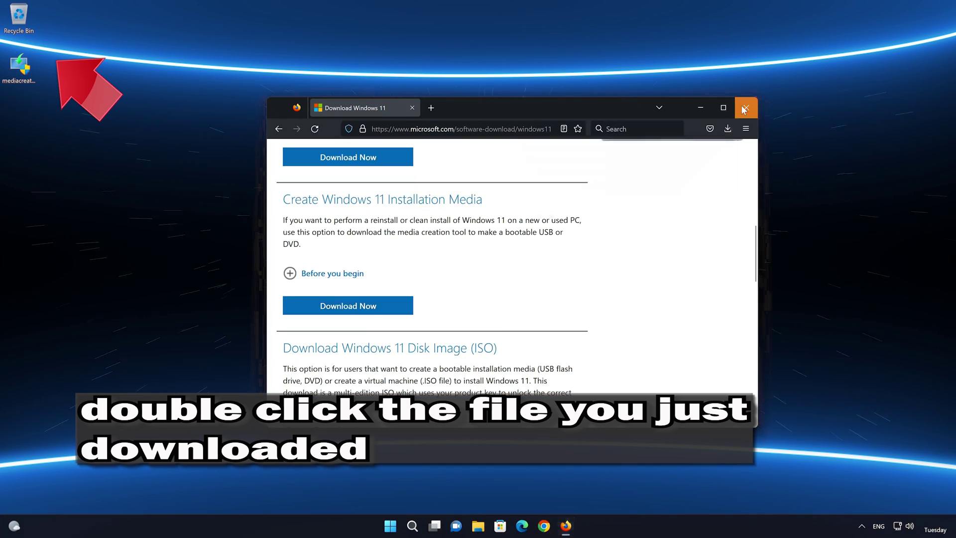
{"action": "left_click", "coordinate": [745, 108]}
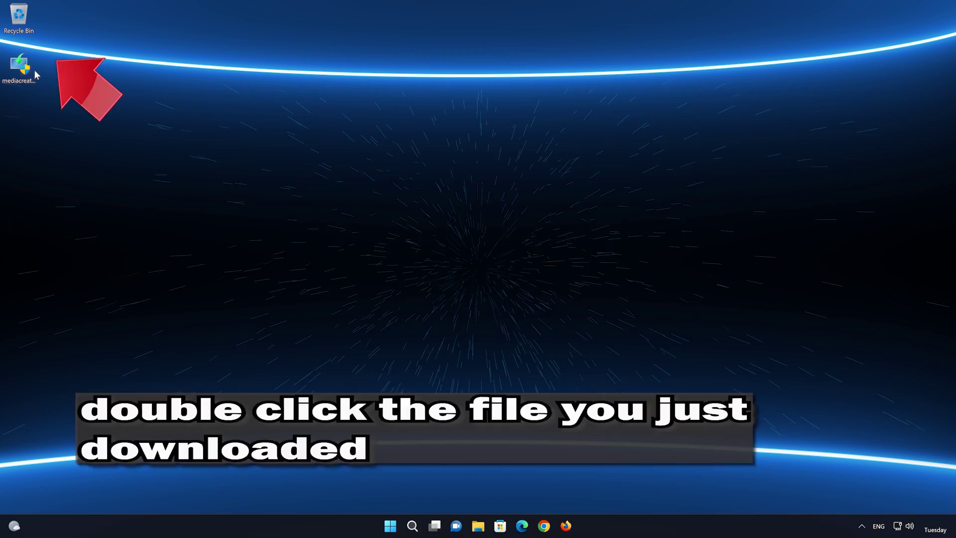
- Run mediacreationtool from the desktop with permission to make changes, accepting the license terms and the recommended language and edition
{"action": "double_click", "coordinate": [19, 81]}
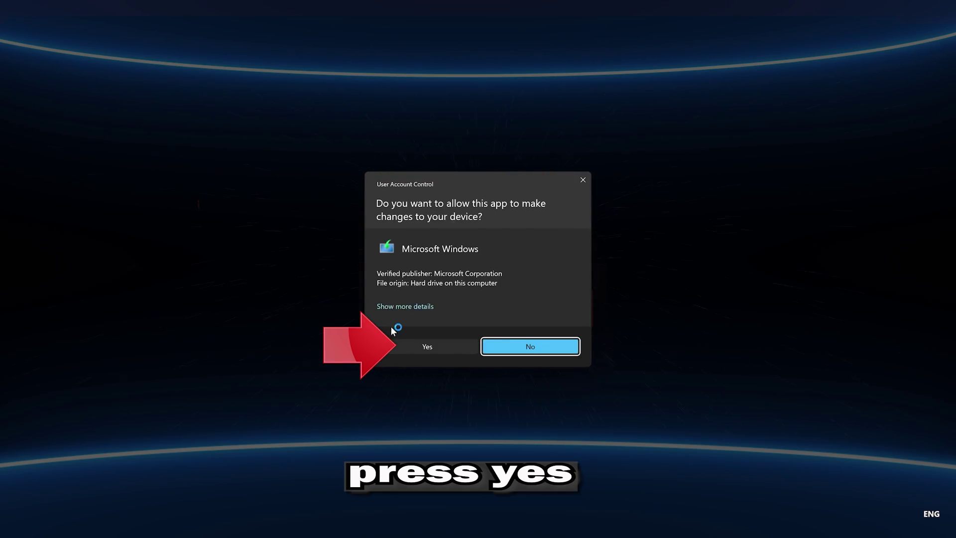
{"action": "left_click", "coordinate": [425, 348]}
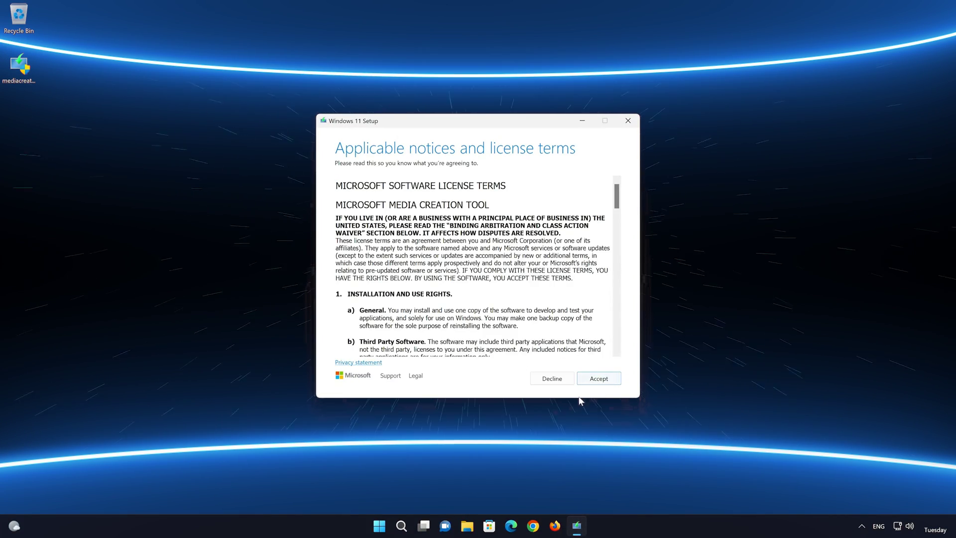
{"action": "left_click", "coordinate": [602, 379]}
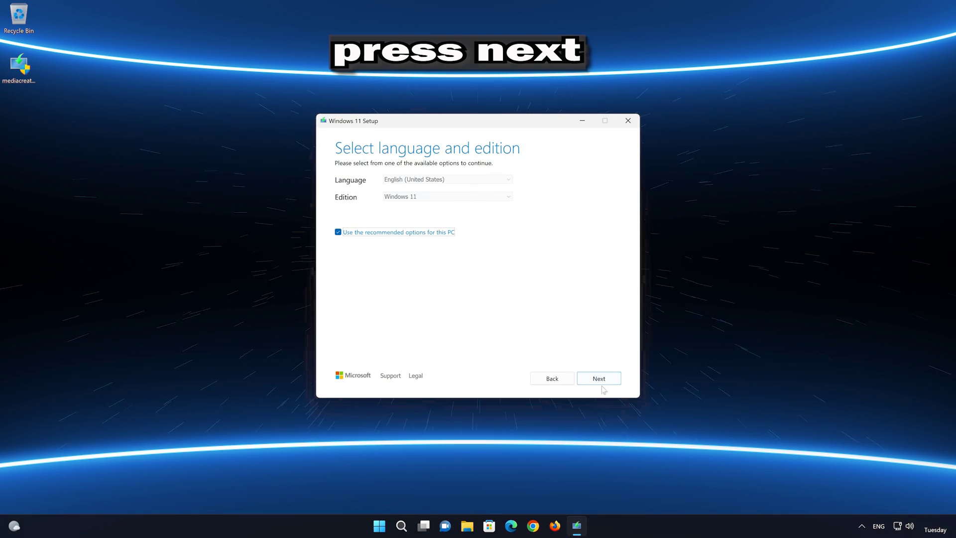
{"action": "left_click", "coordinate": [599, 379]}
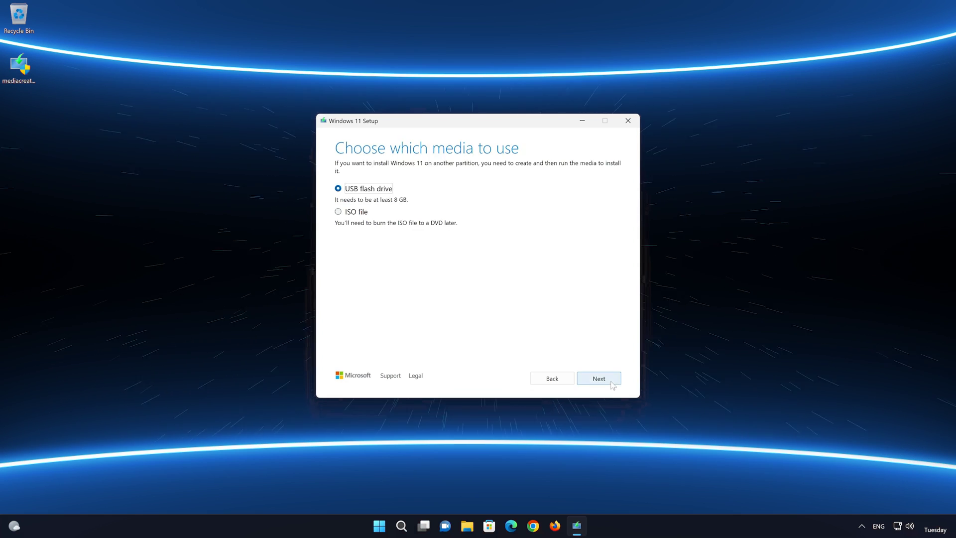
- Create the installation media as an ISO file named Windows 11 on the Desktop, and finish the media creation wizard
{"action": "left_click", "coordinate": [339, 212]}
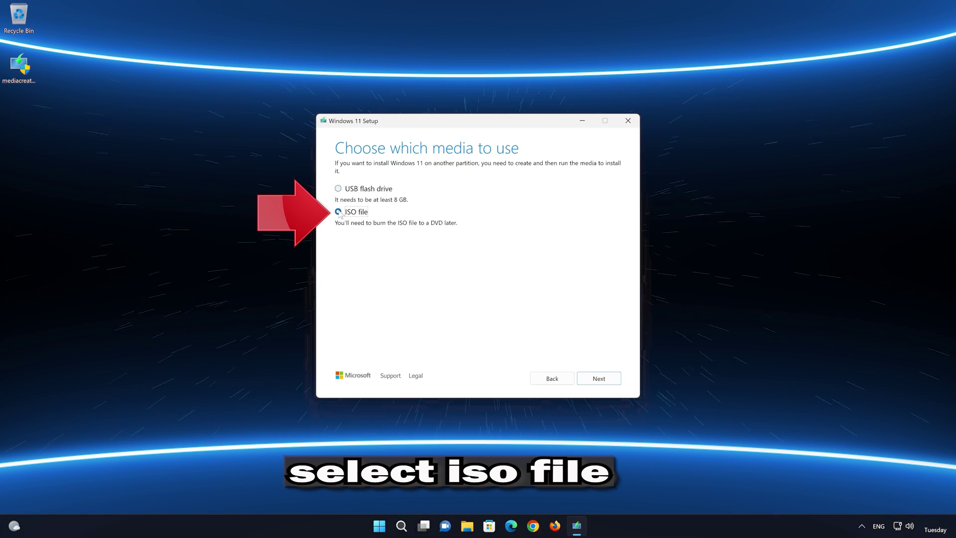
{"action": "left_click", "coordinate": [600, 380]}
{"action": "left_click", "coordinate": [409, 339]}
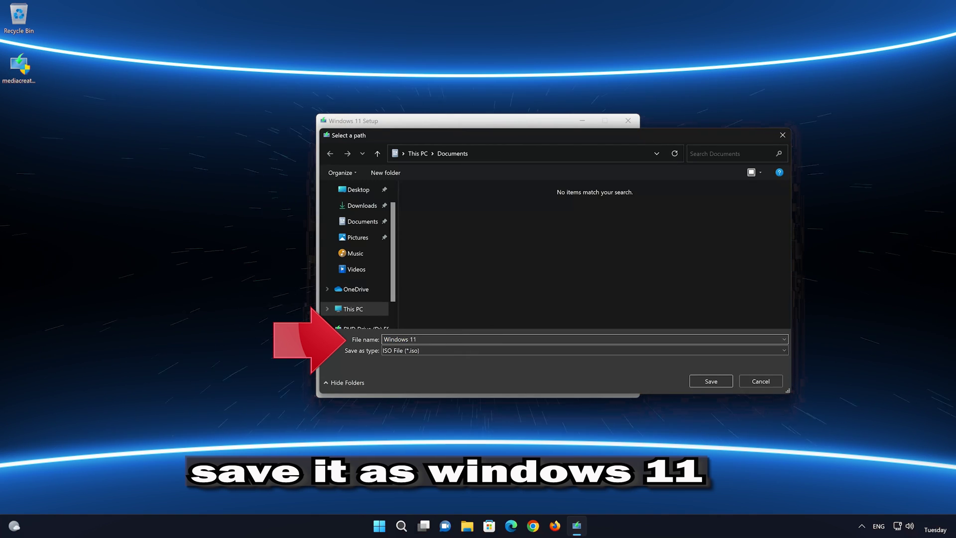
{"action": "left_click", "coordinate": [361, 193]}
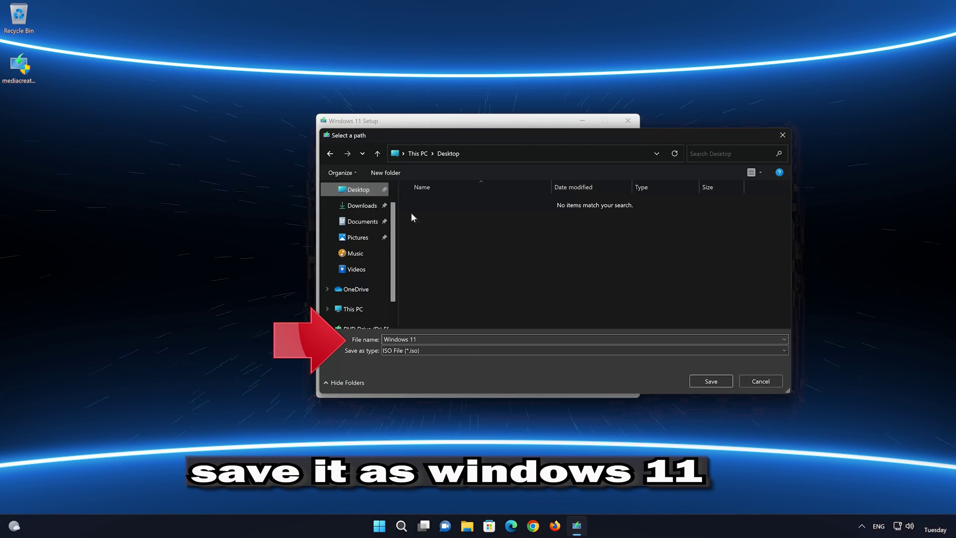
{"action": "left_click", "coordinate": [716, 382]}
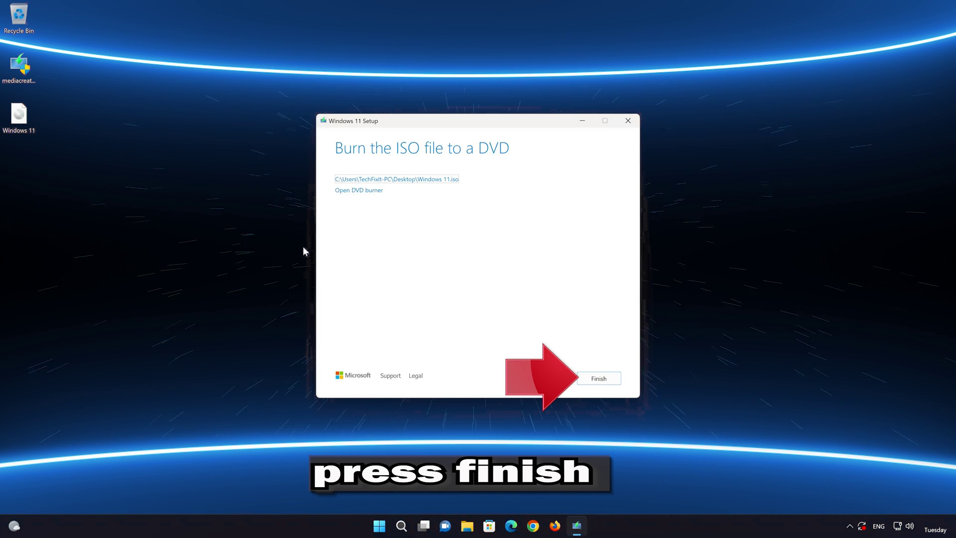
{"action": "left_click", "coordinate": [598, 381]}
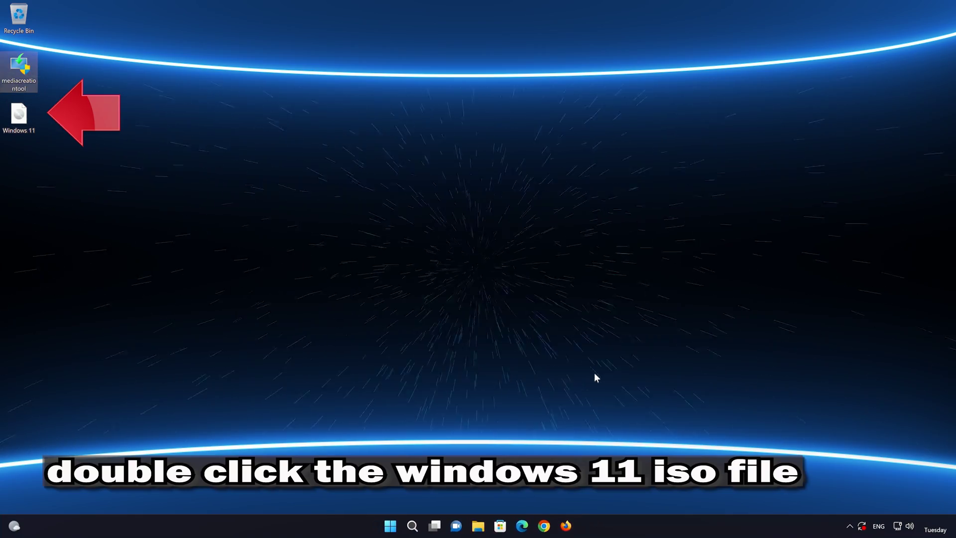
- Mount the Windows 11 ISO from the desktop and launch its setup application with permission, closing the drive's folder window
{"action": "double_click", "coordinate": [18, 120]}
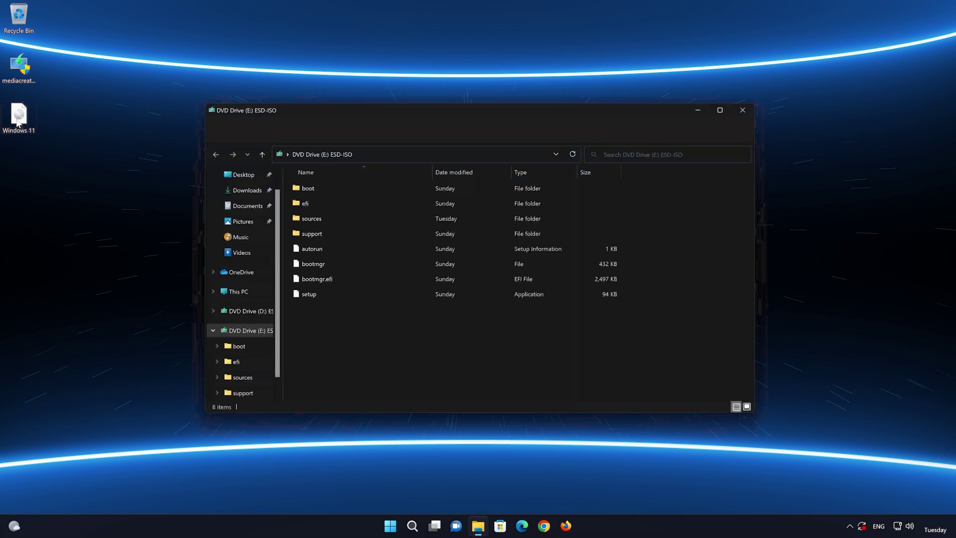
{"action": "left_click", "coordinate": [309, 295]}
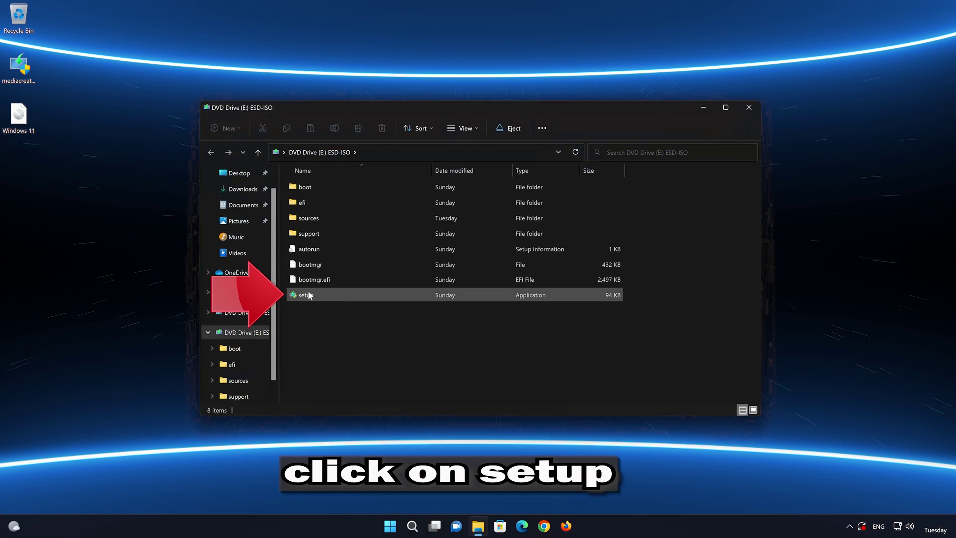
{"action": "double_click", "coordinate": [357, 294]}
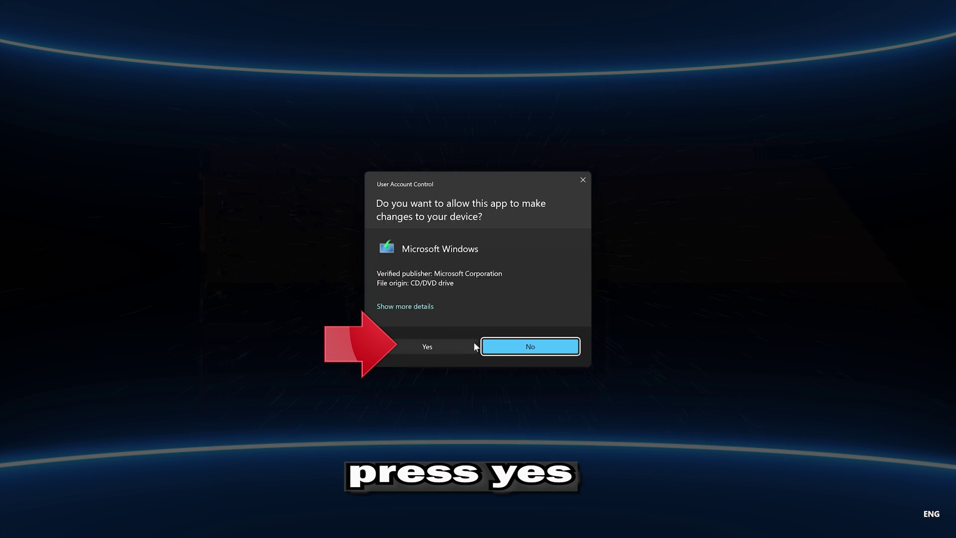
{"action": "left_click", "coordinate": [421, 343]}
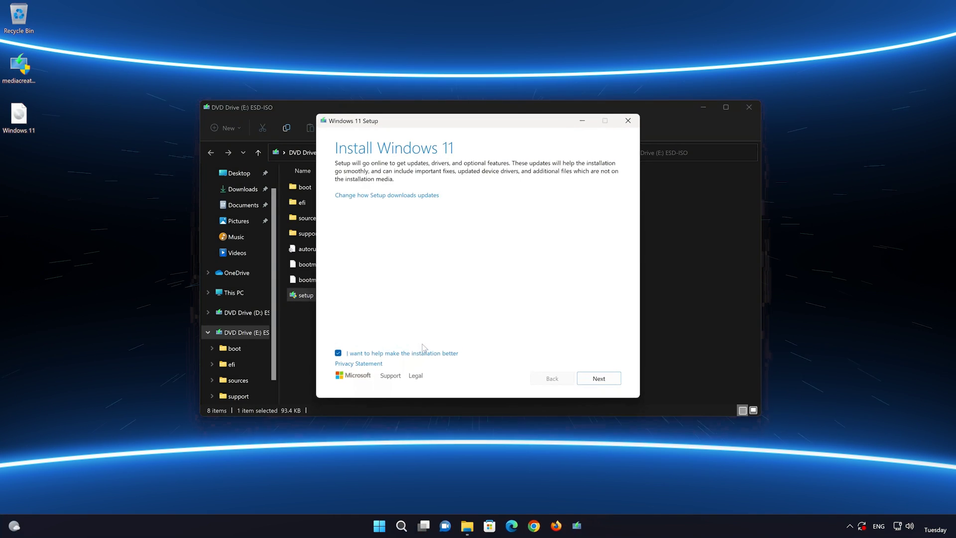
{"action": "left_click", "coordinate": [748, 110]}
{"action": "left_click", "coordinate": [748, 110]}
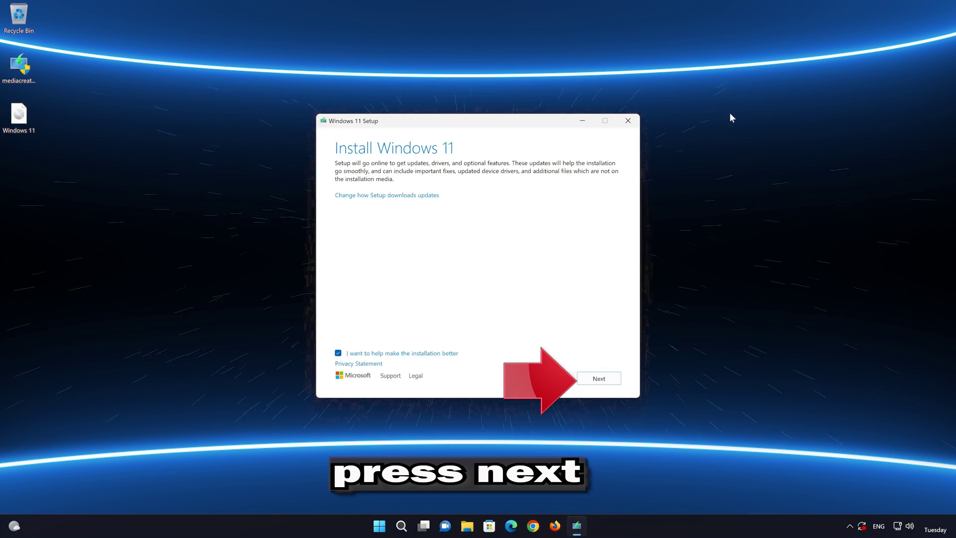
- Proceed through Windows 11 Setup, accept the license terms, and start installing Windows 11 Pro with personal files and apps kept
{"action": "left_click", "coordinate": [604, 380]}
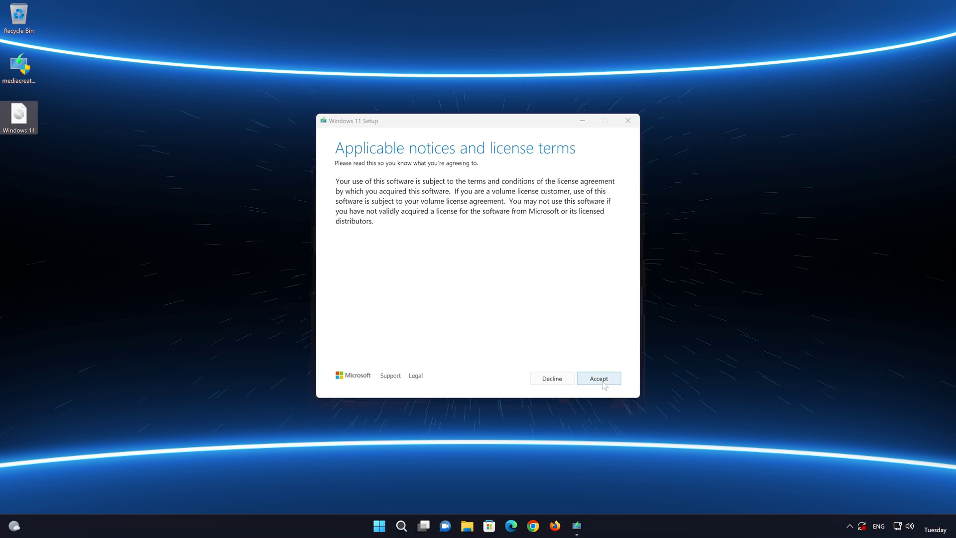
{"action": "left_click", "coordinate": [599, 379]}
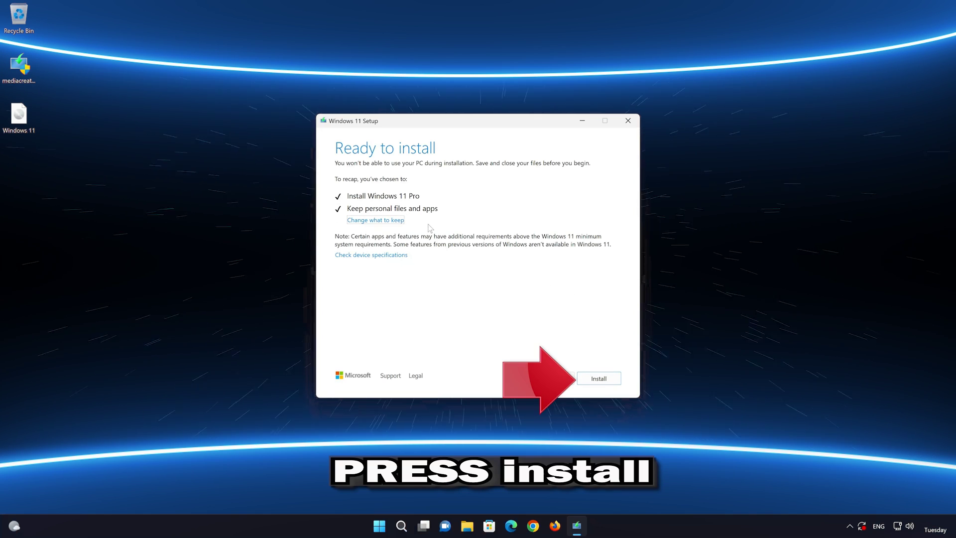
{"action": "left_click", "coordinate": [610, 380]}
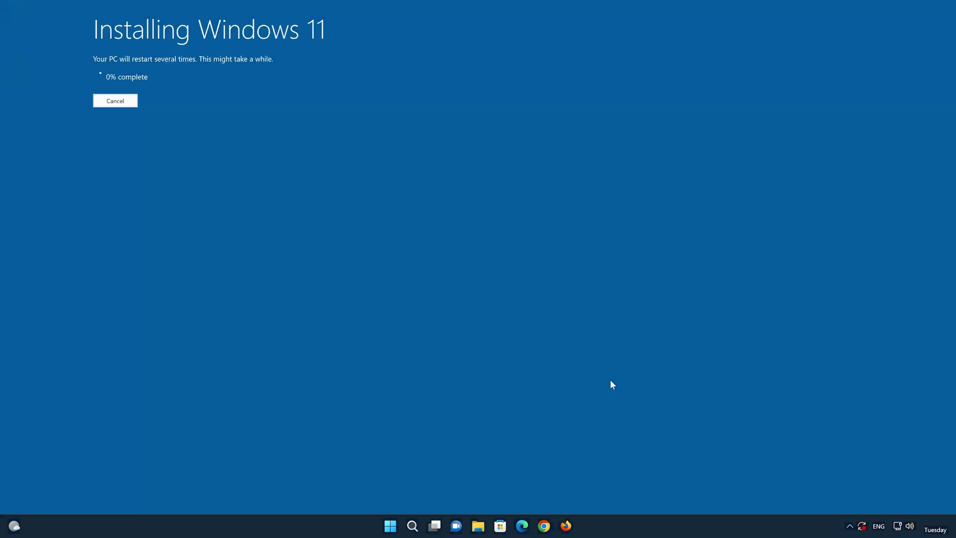